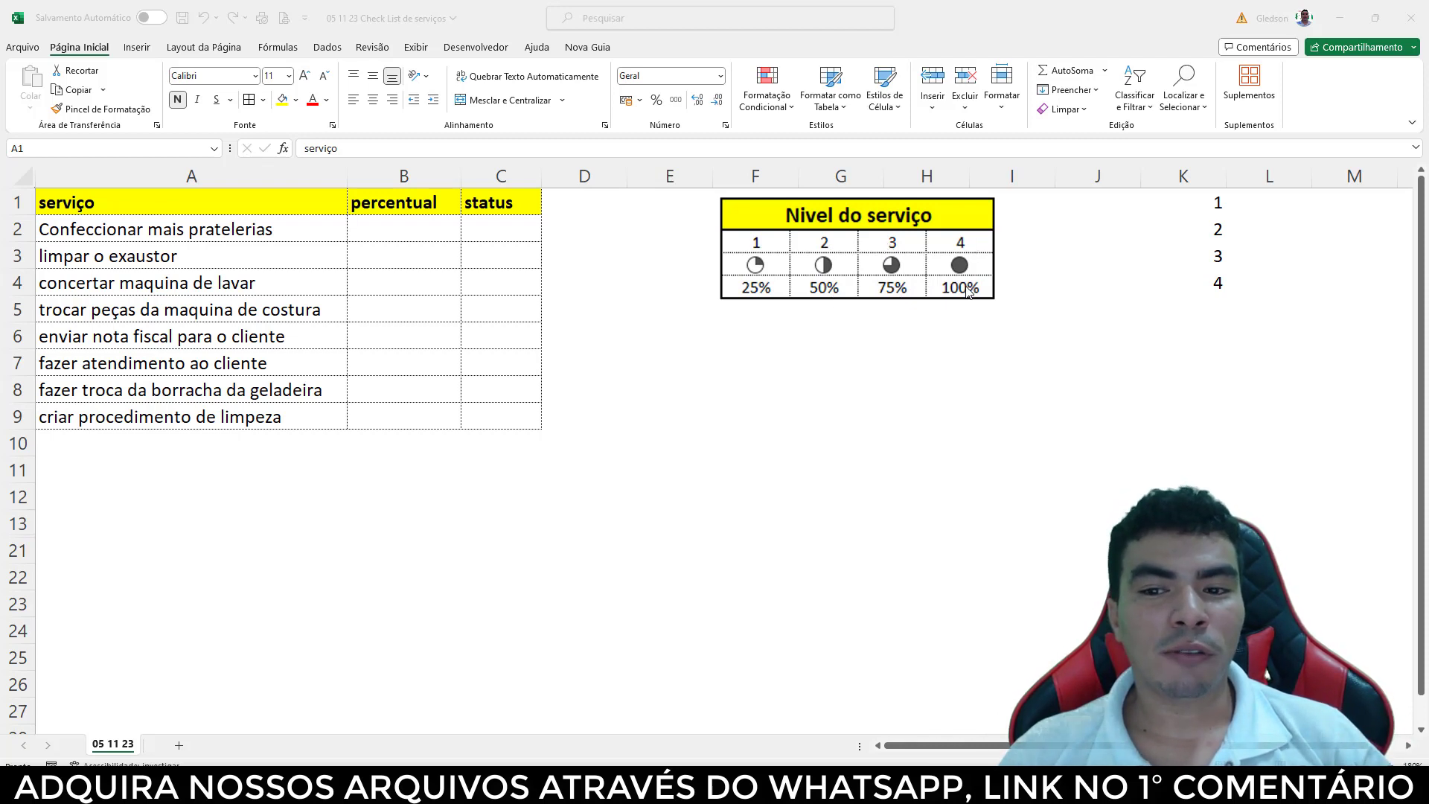
- Select the status cells C2 to C9
click(1213, 203)
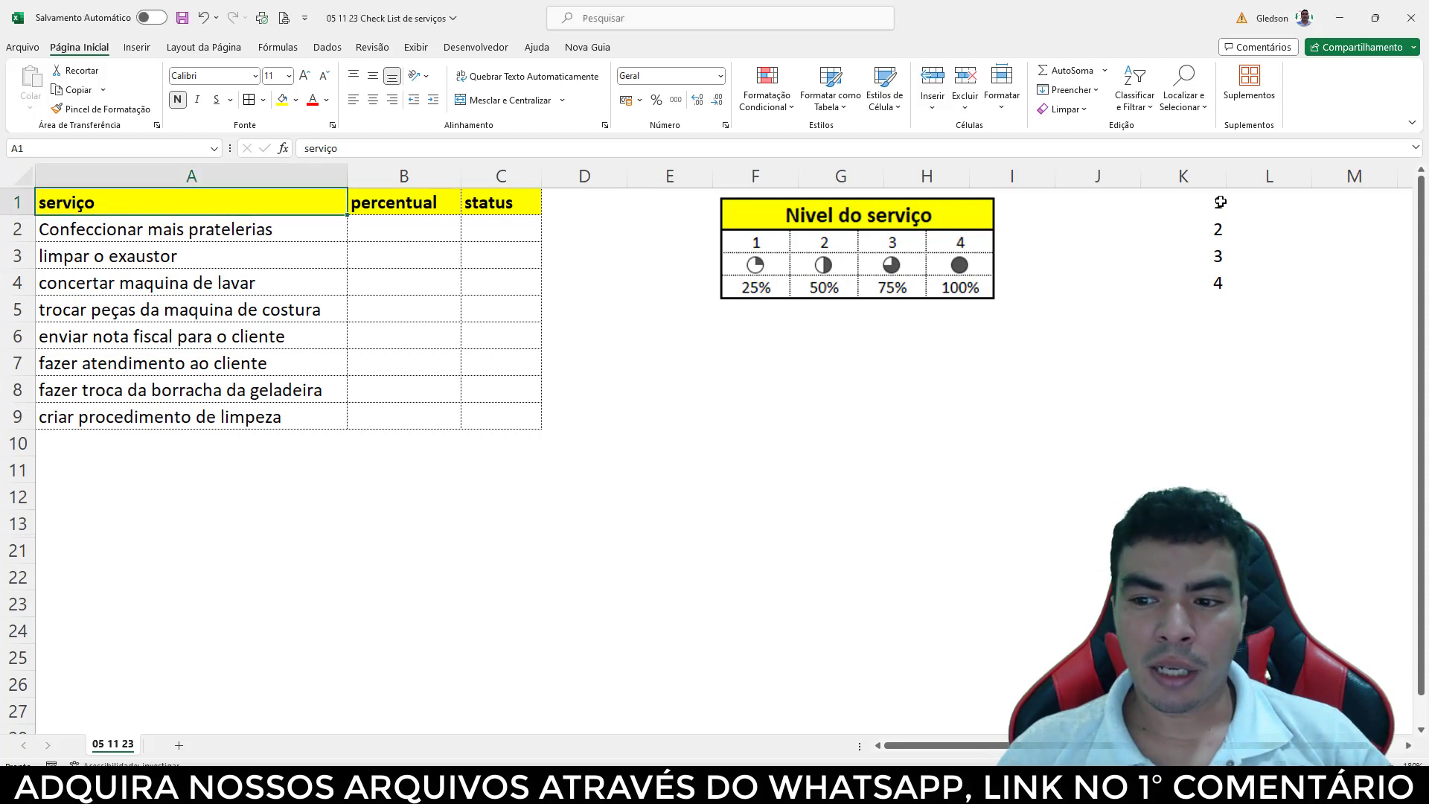
drag(1213, 203, 1218, 284)
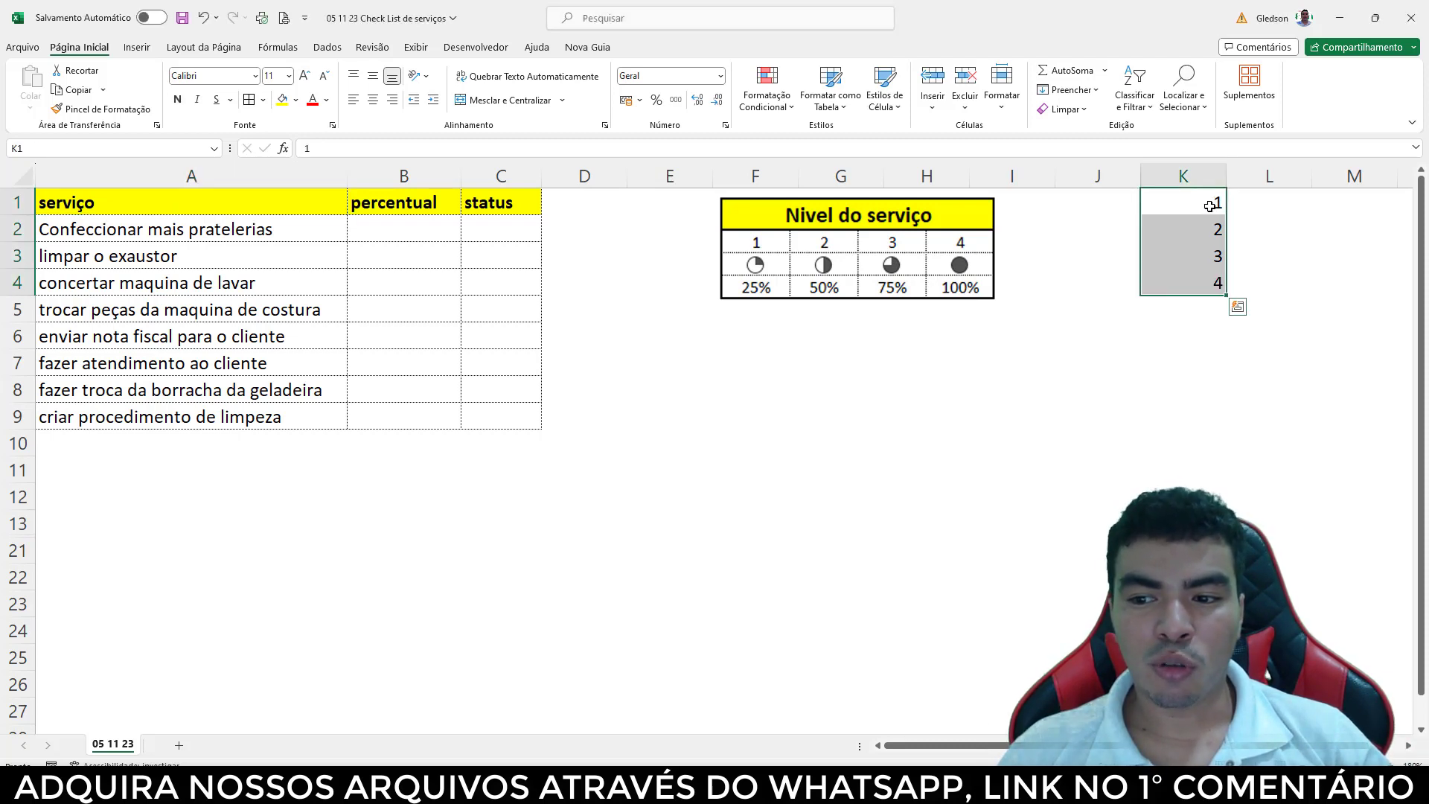
click(1213, 287)
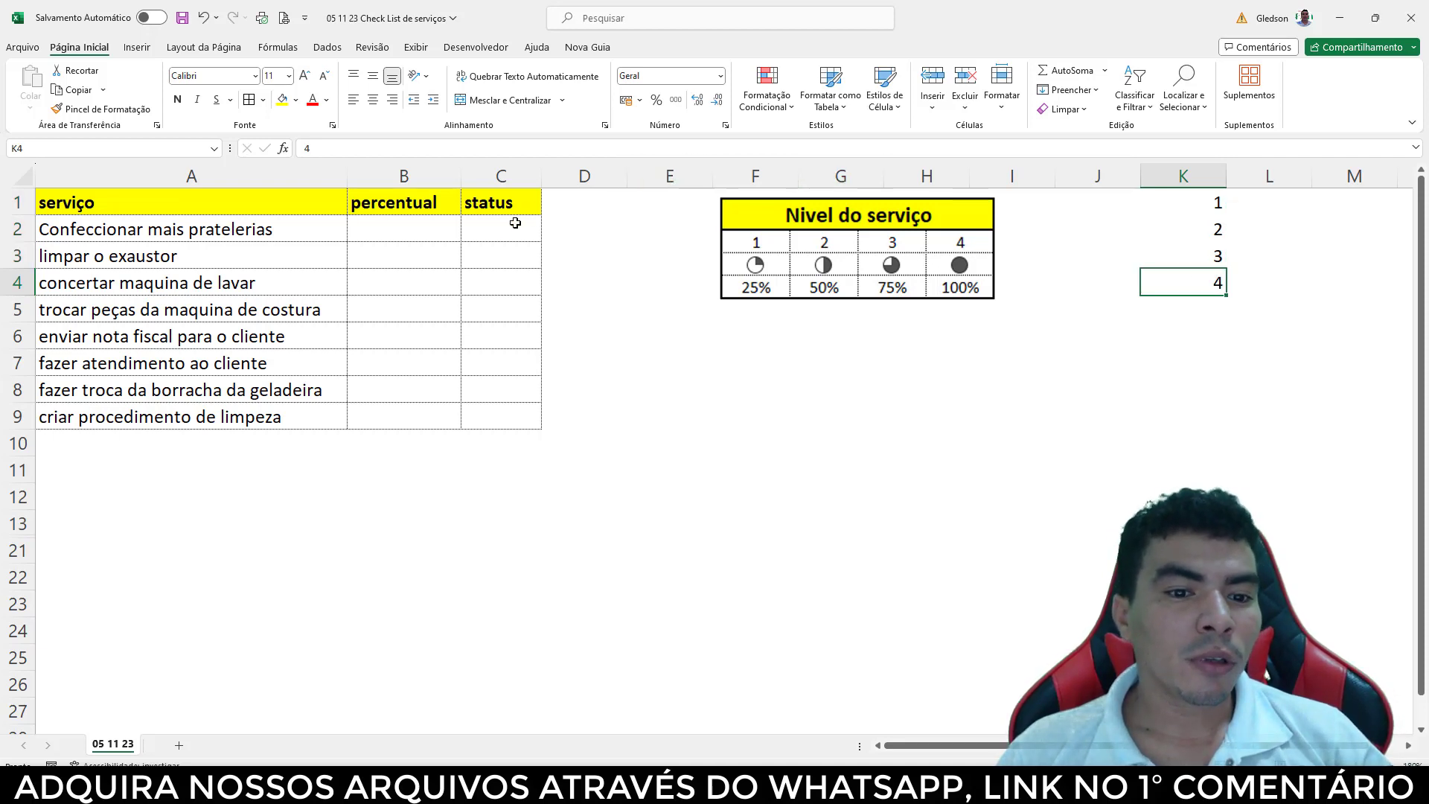
drag(488, 228, 511, 408)
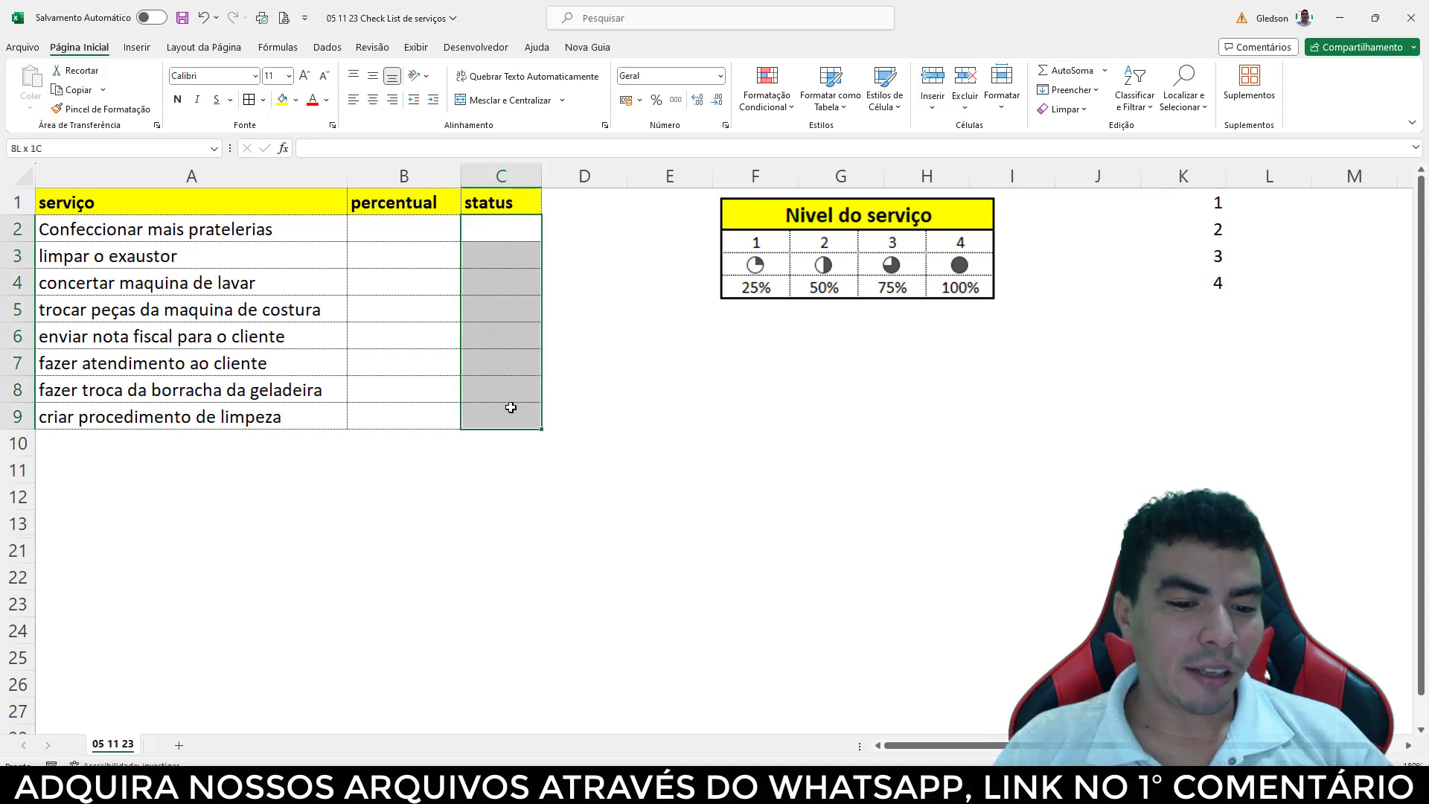
- Start a new conditional formatting rule with the Conjuntos de Ícones (Icon Sets) style
click(771, 101)
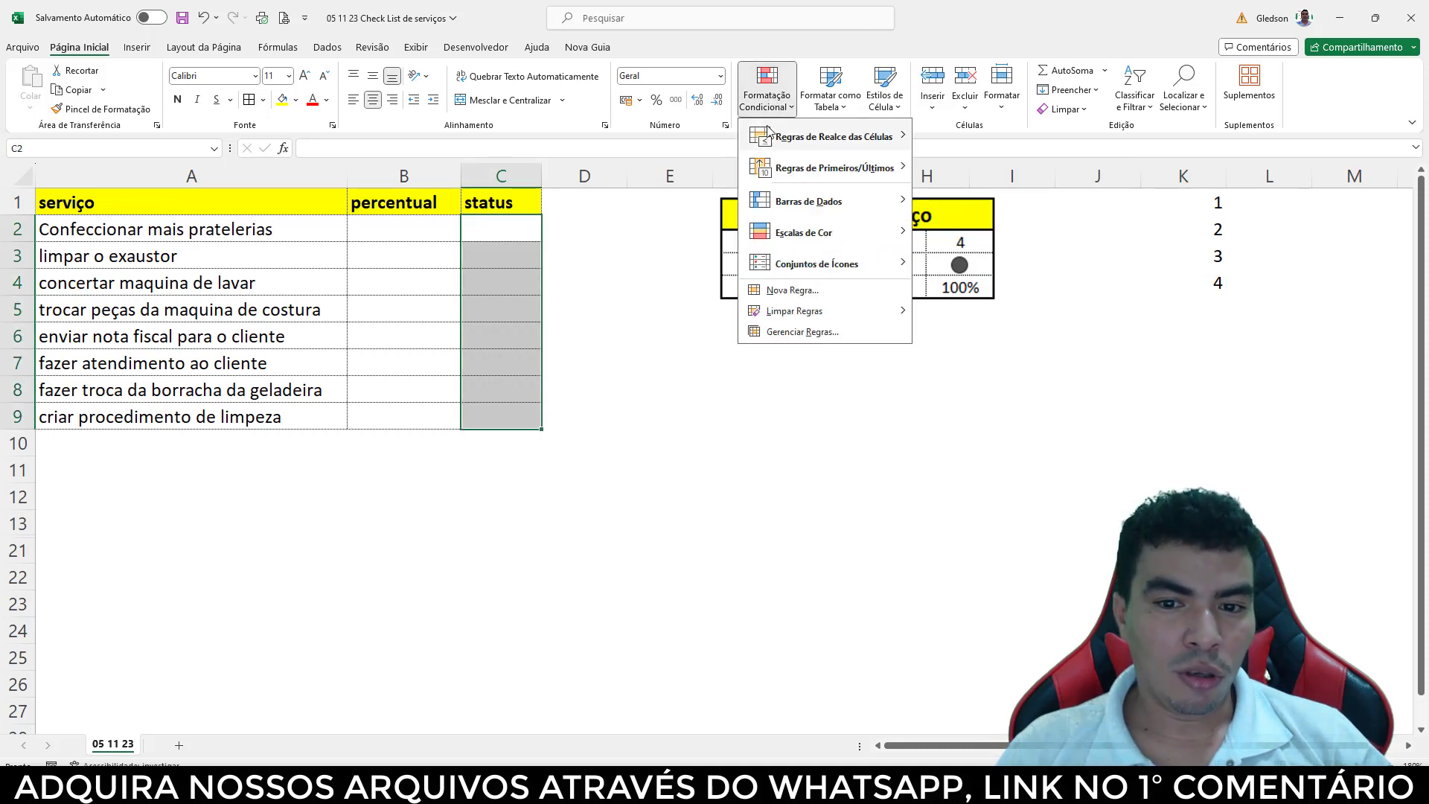
click(793, 290)
drag(736, 314, 699, 225)
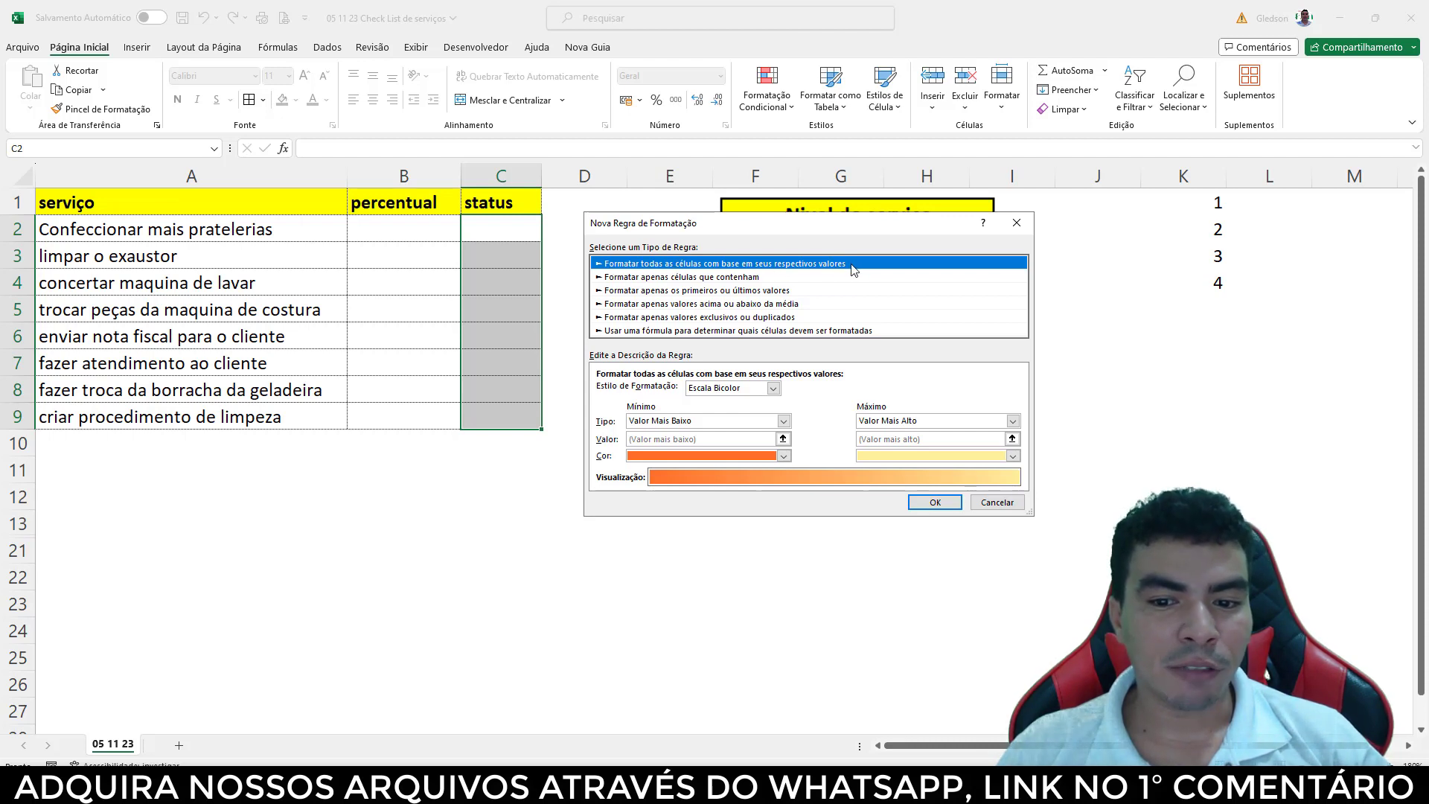
click(774, 389)
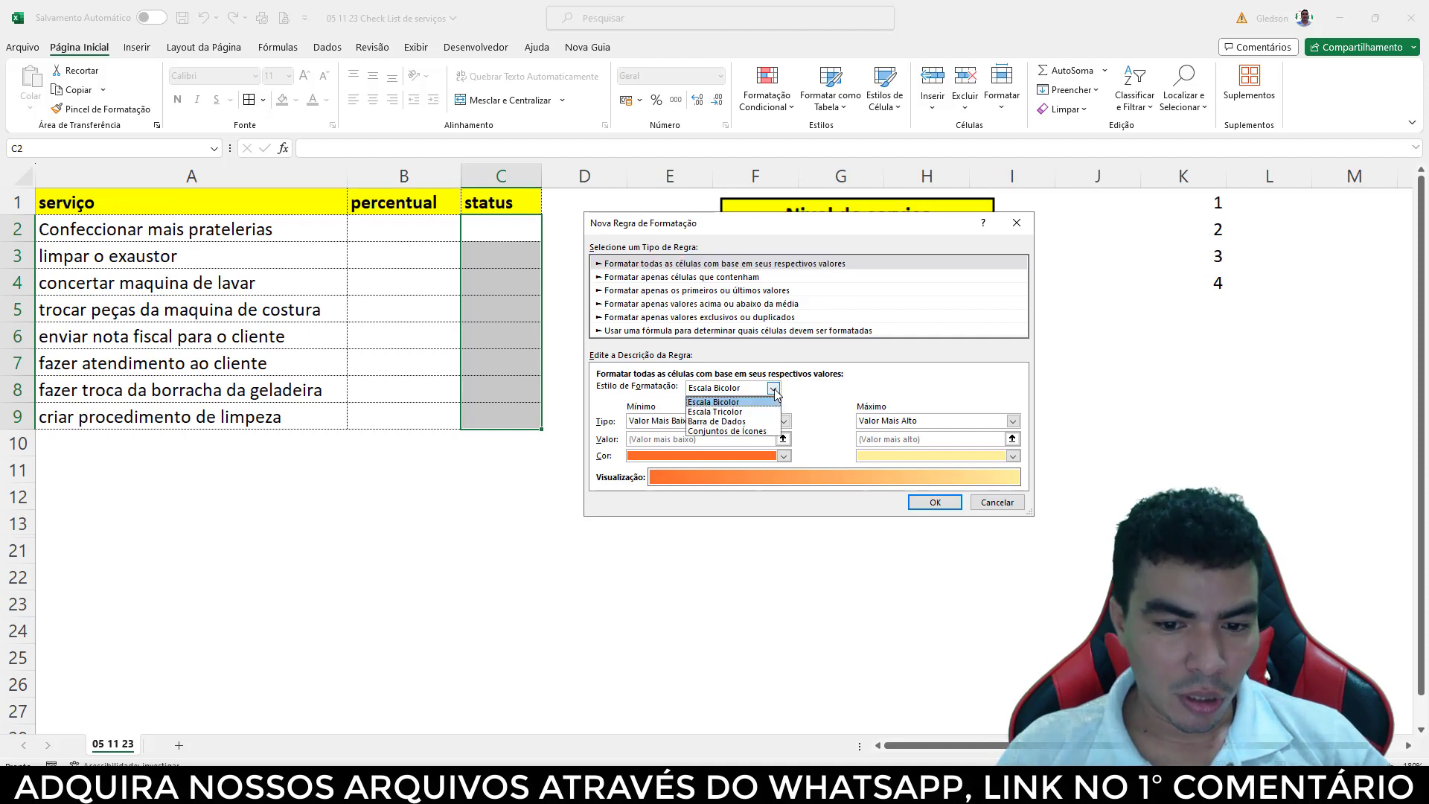
click(748, 431)
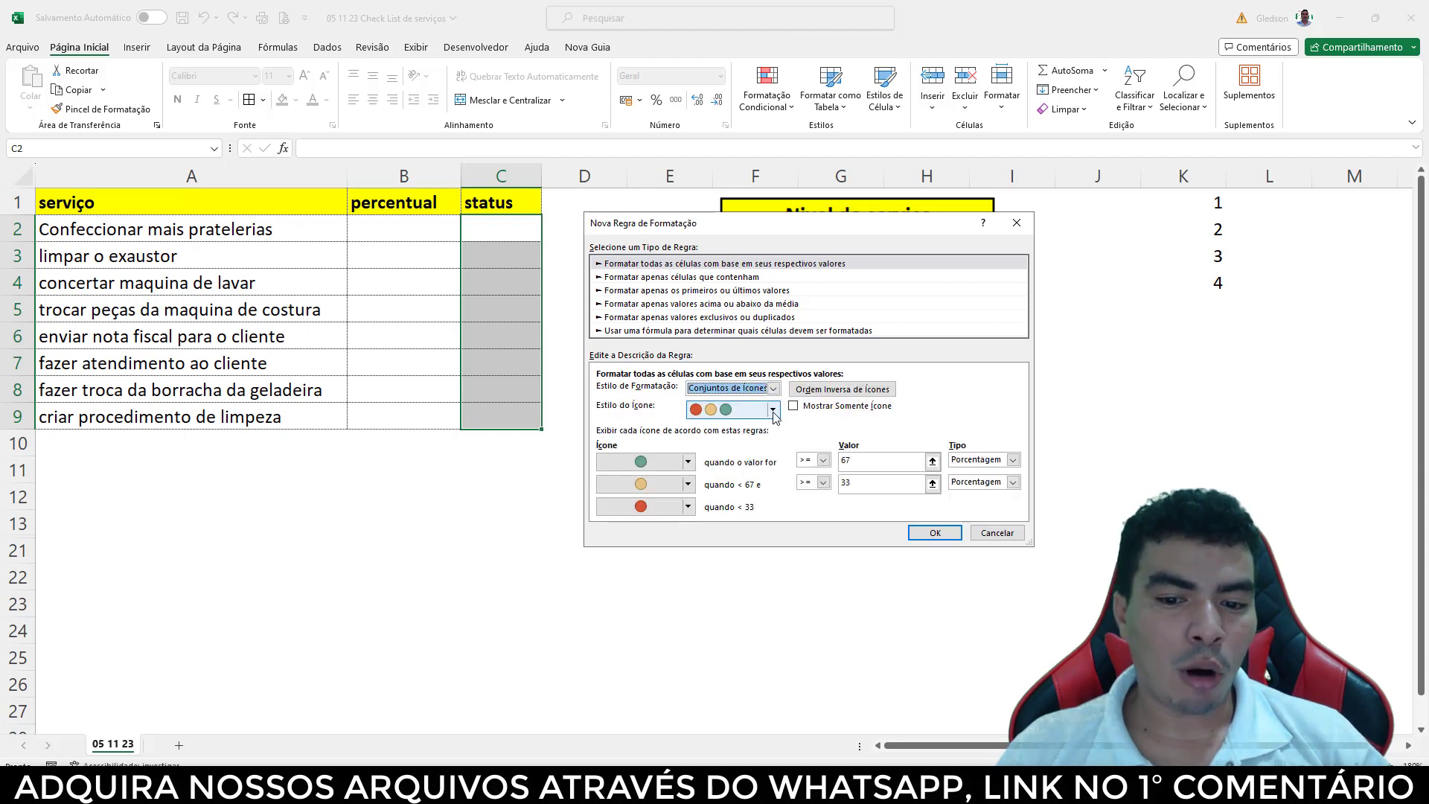
- Choose the five-pie icon style and set every threshold Tipo to Número
click(773, 411)
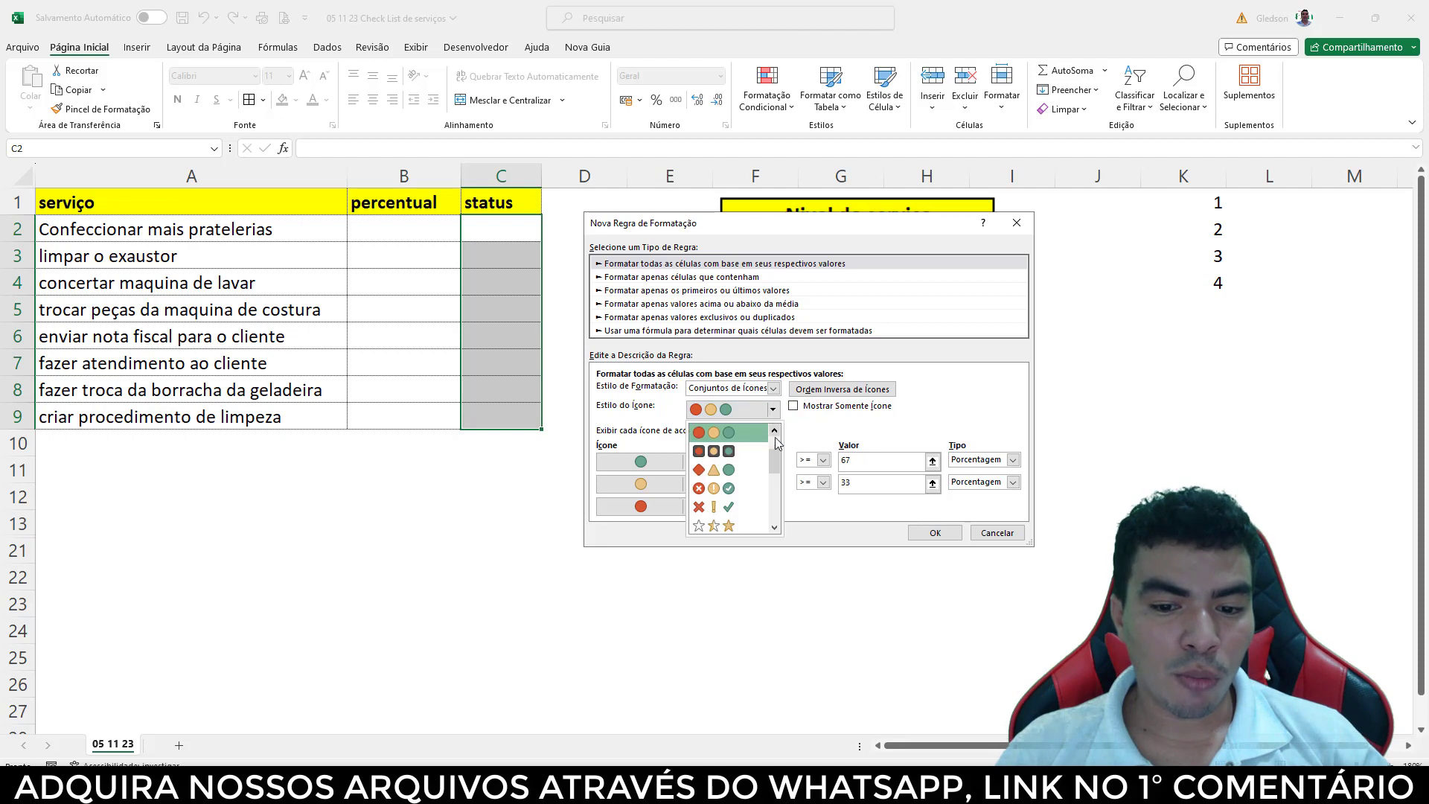
drag(778, 463, 776, 511)
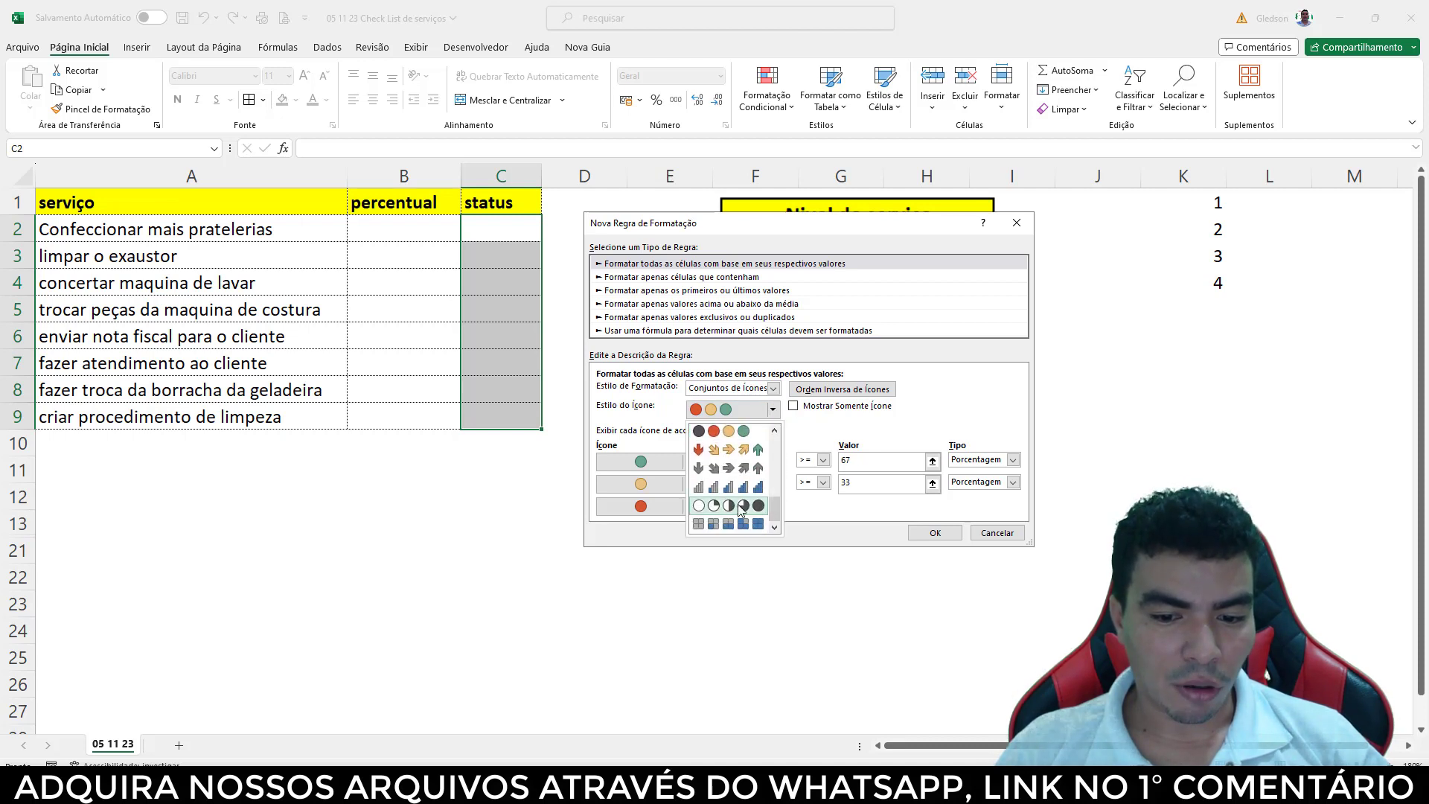
click(741, 506)
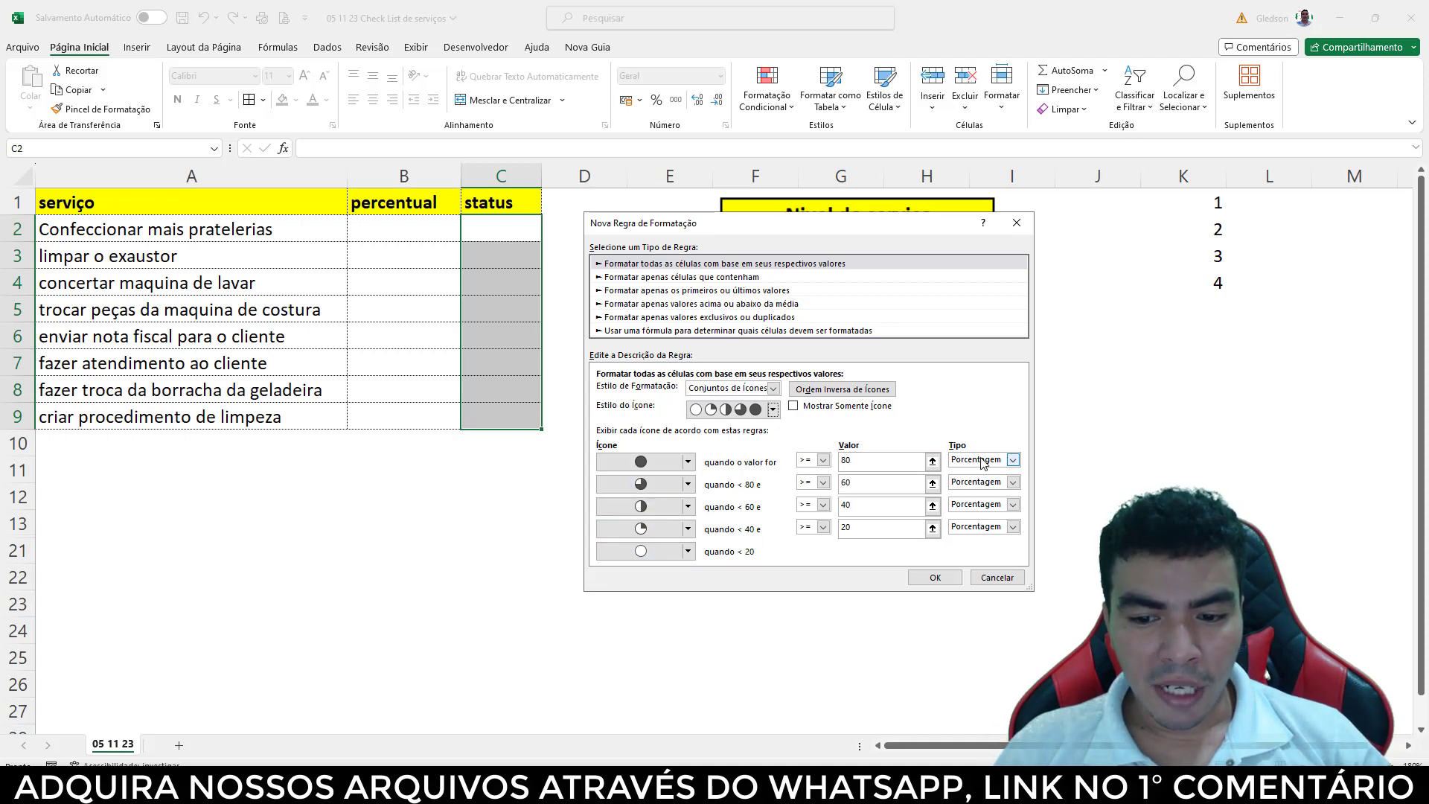
click(1013, 461)
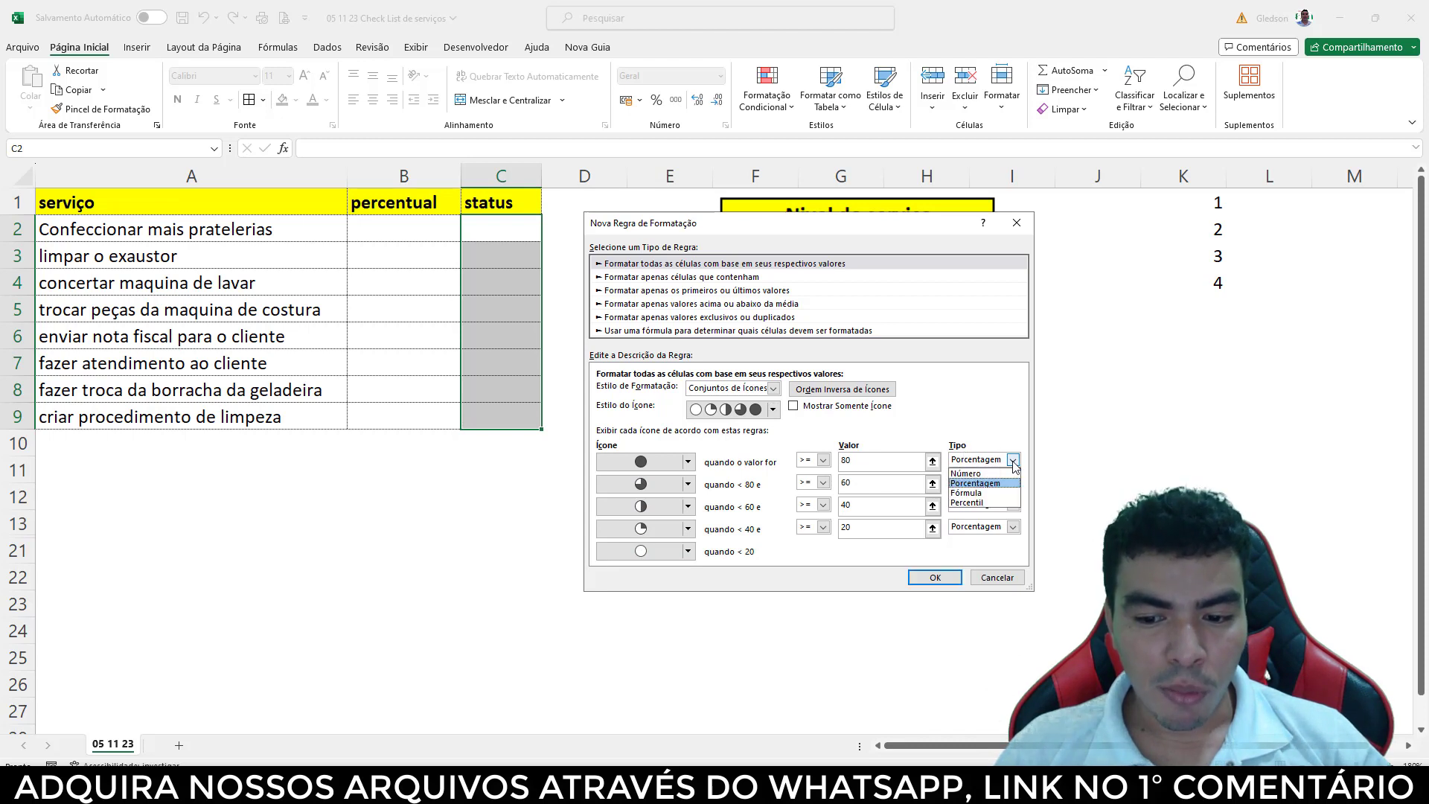
click(966, 473)
click(1013, 482)
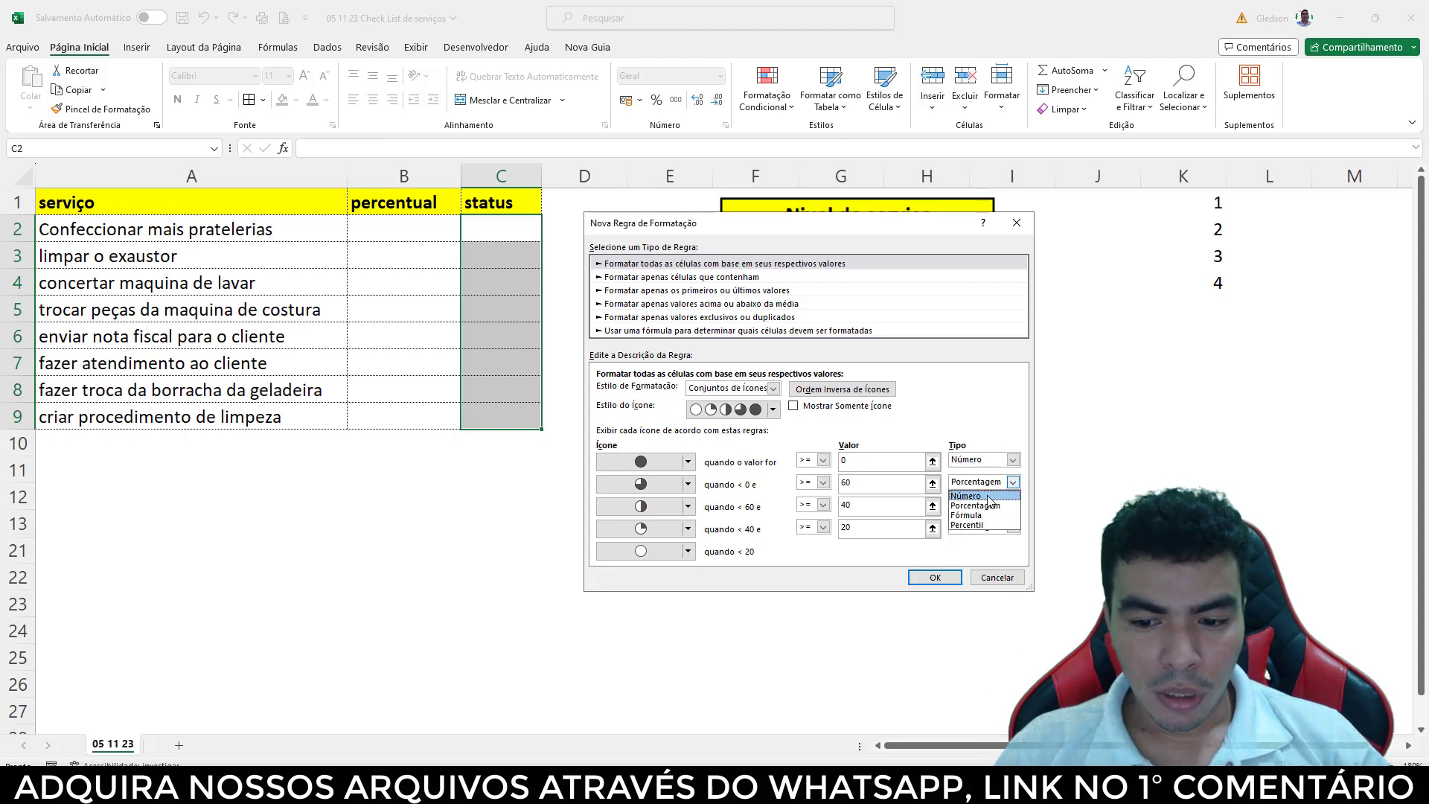
click(966, 496)
click(1014, 506)
click(967, 518)
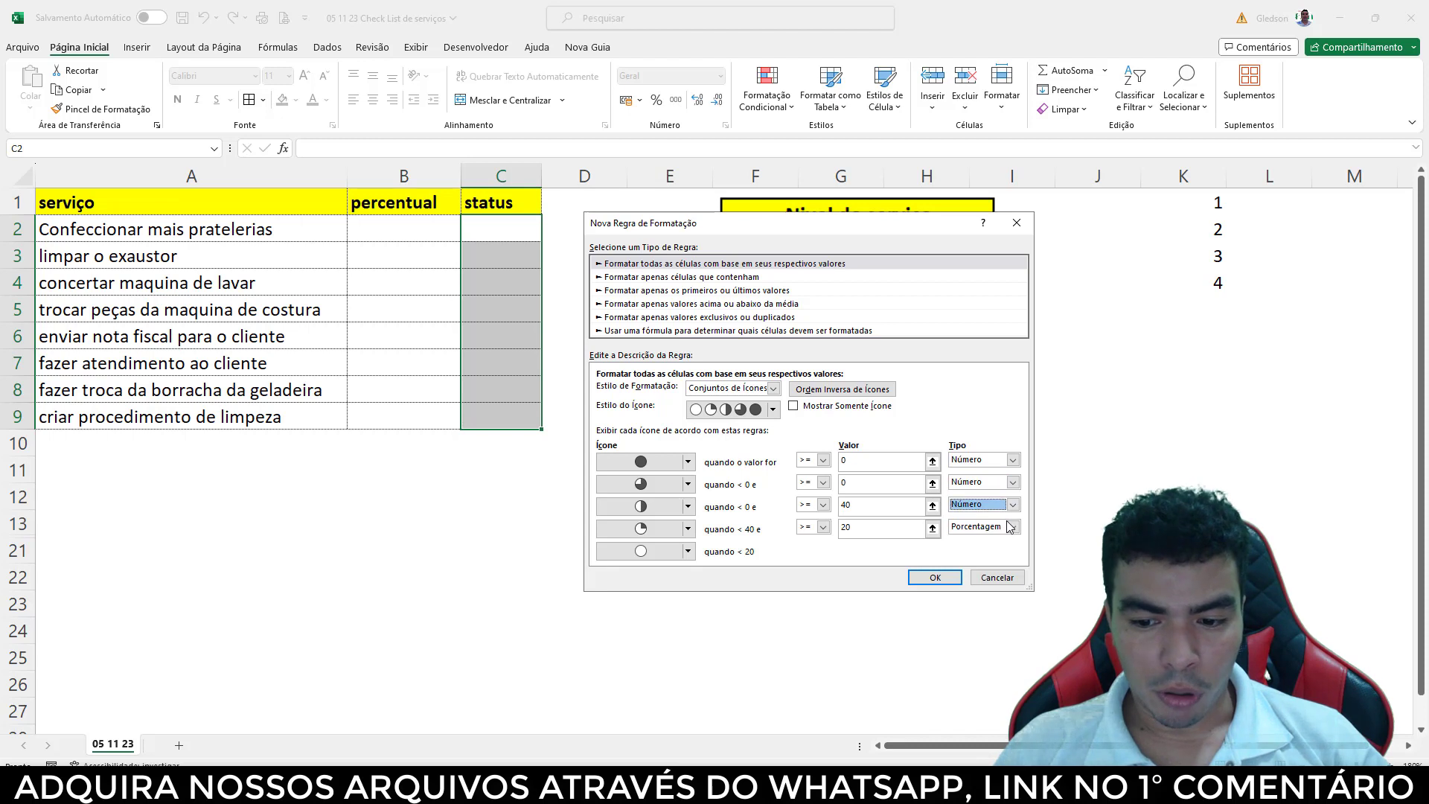
click(1013, 527)
click(987, 541)
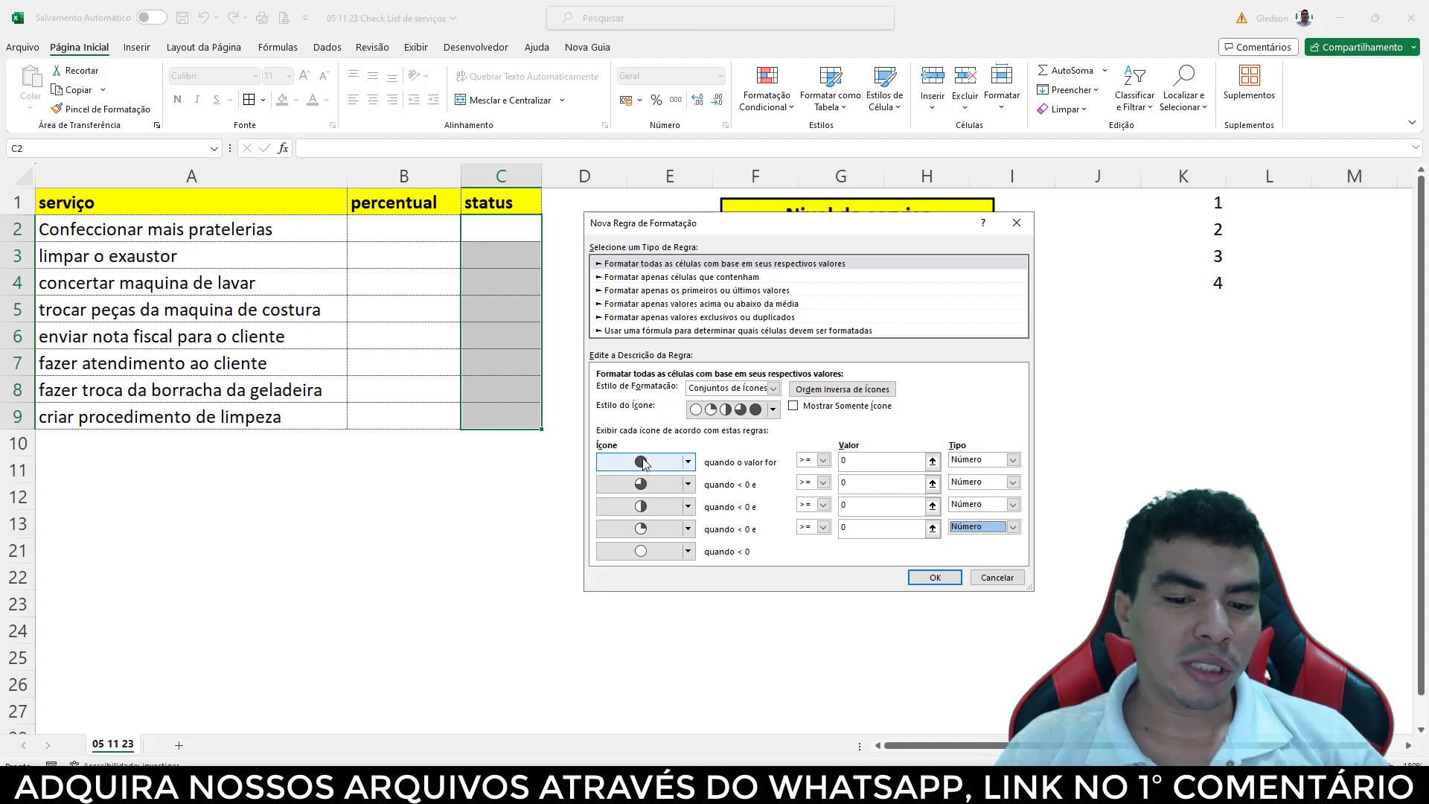
- Enter threshold values 4, 3, 2 and 1, and apply the pie icon rule
click(844, 461)
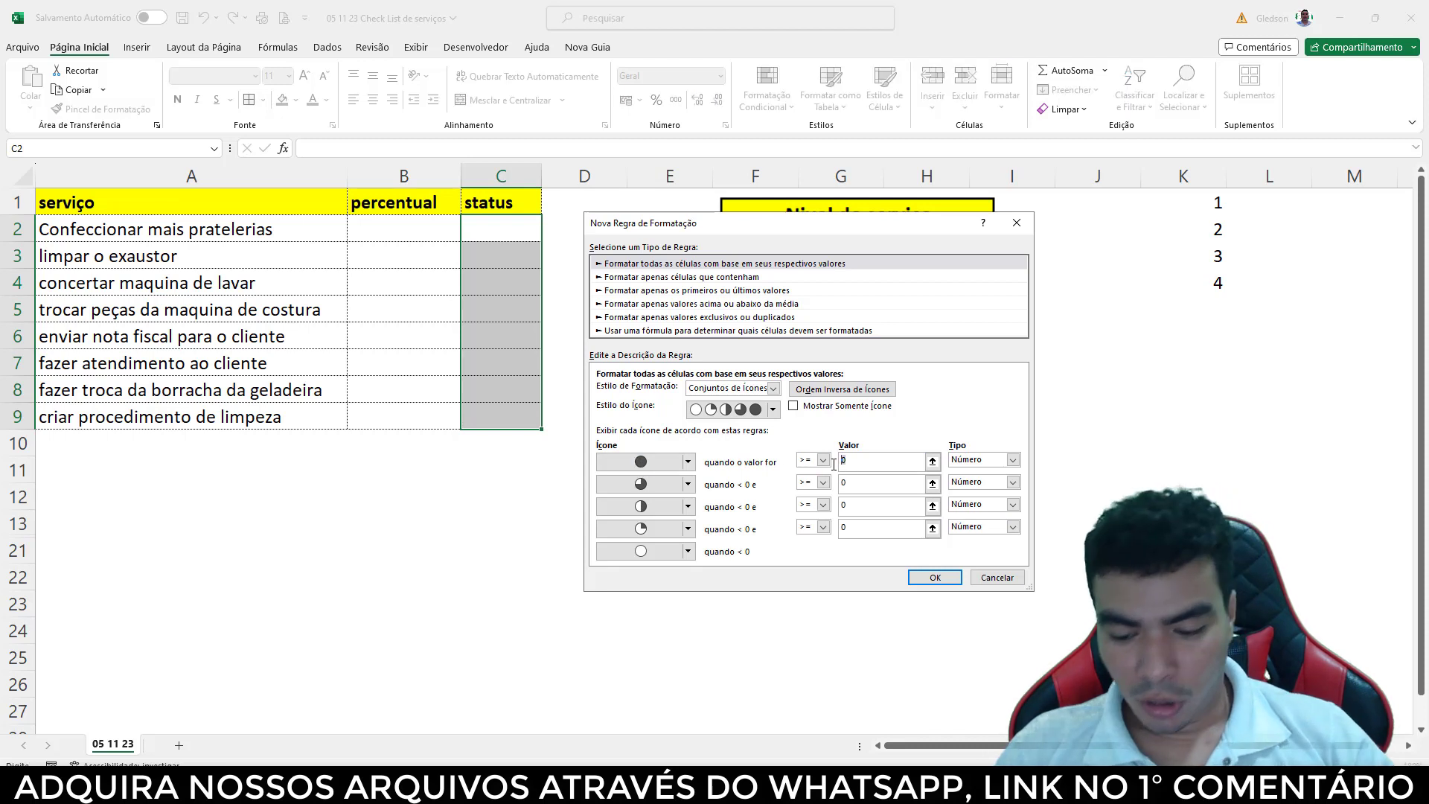
text(43)
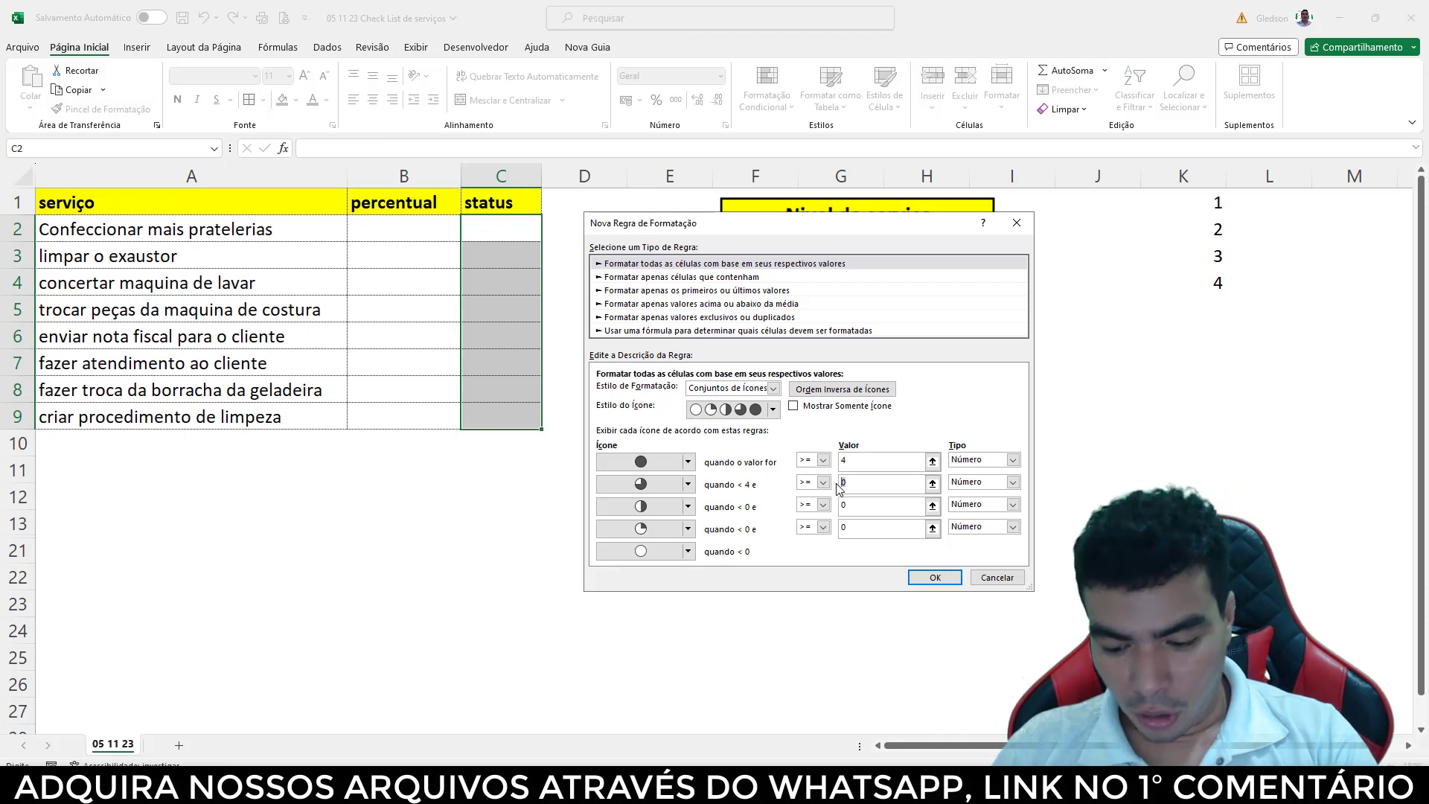
click(841, 506)
text(2)
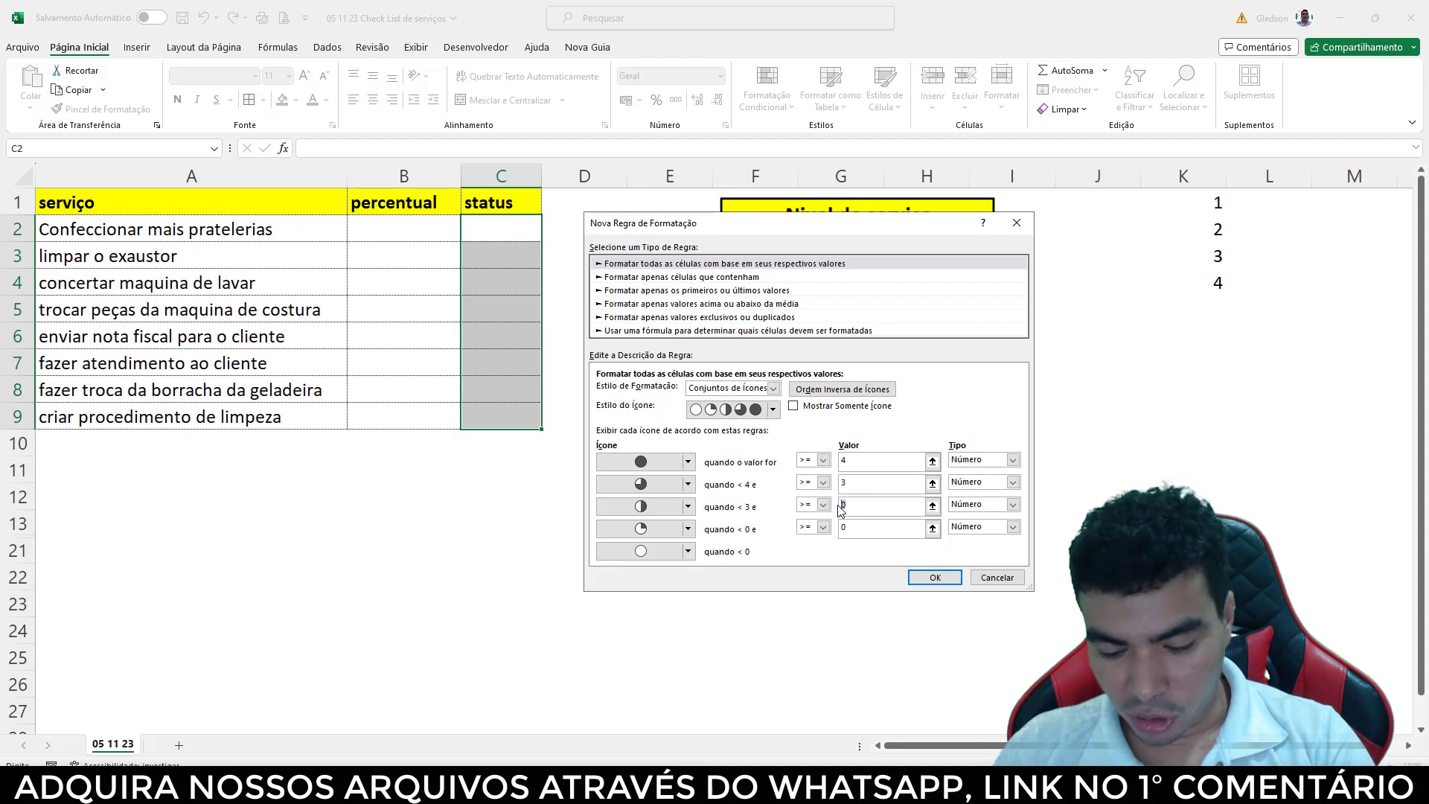
click(844, 528)
text(1)
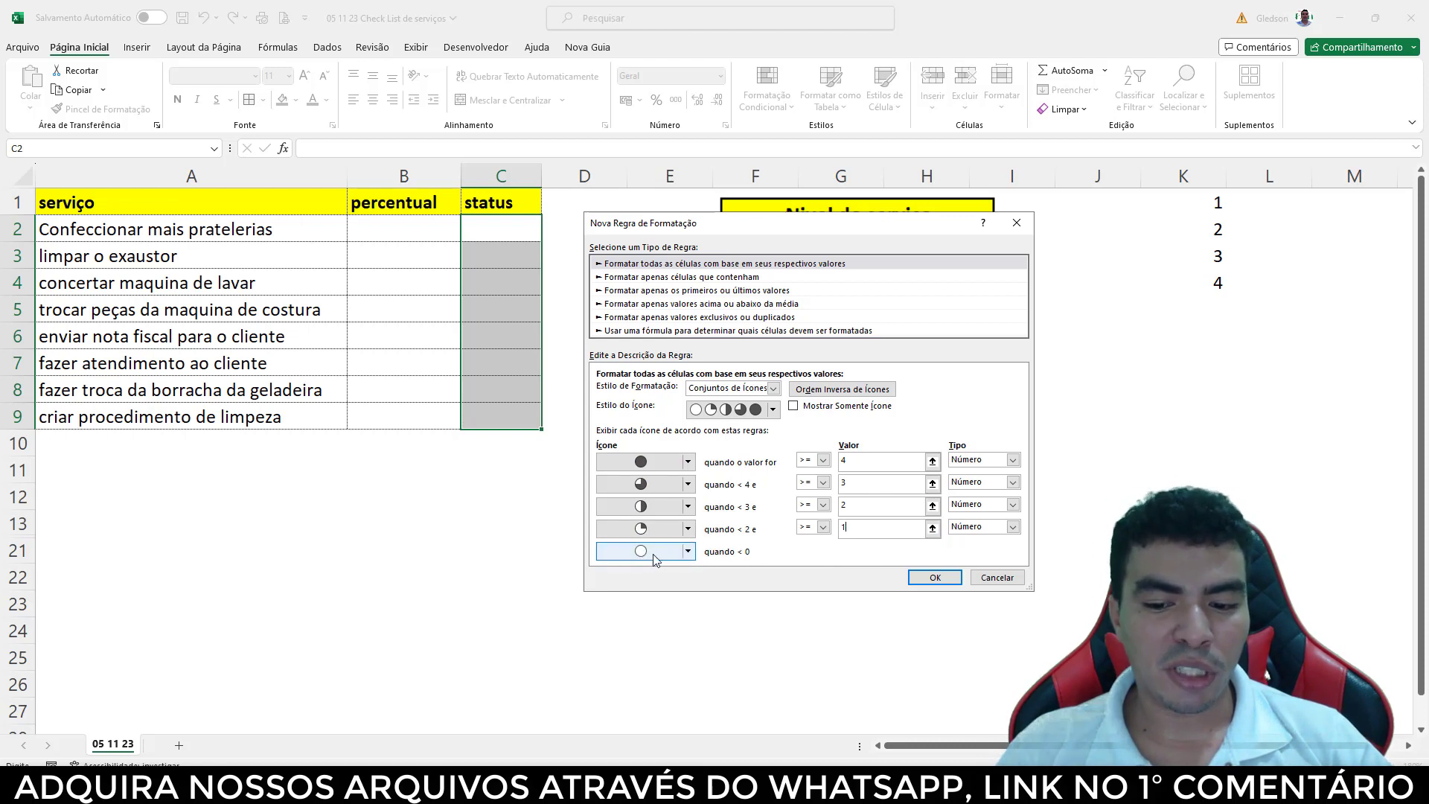
click(927, 580)
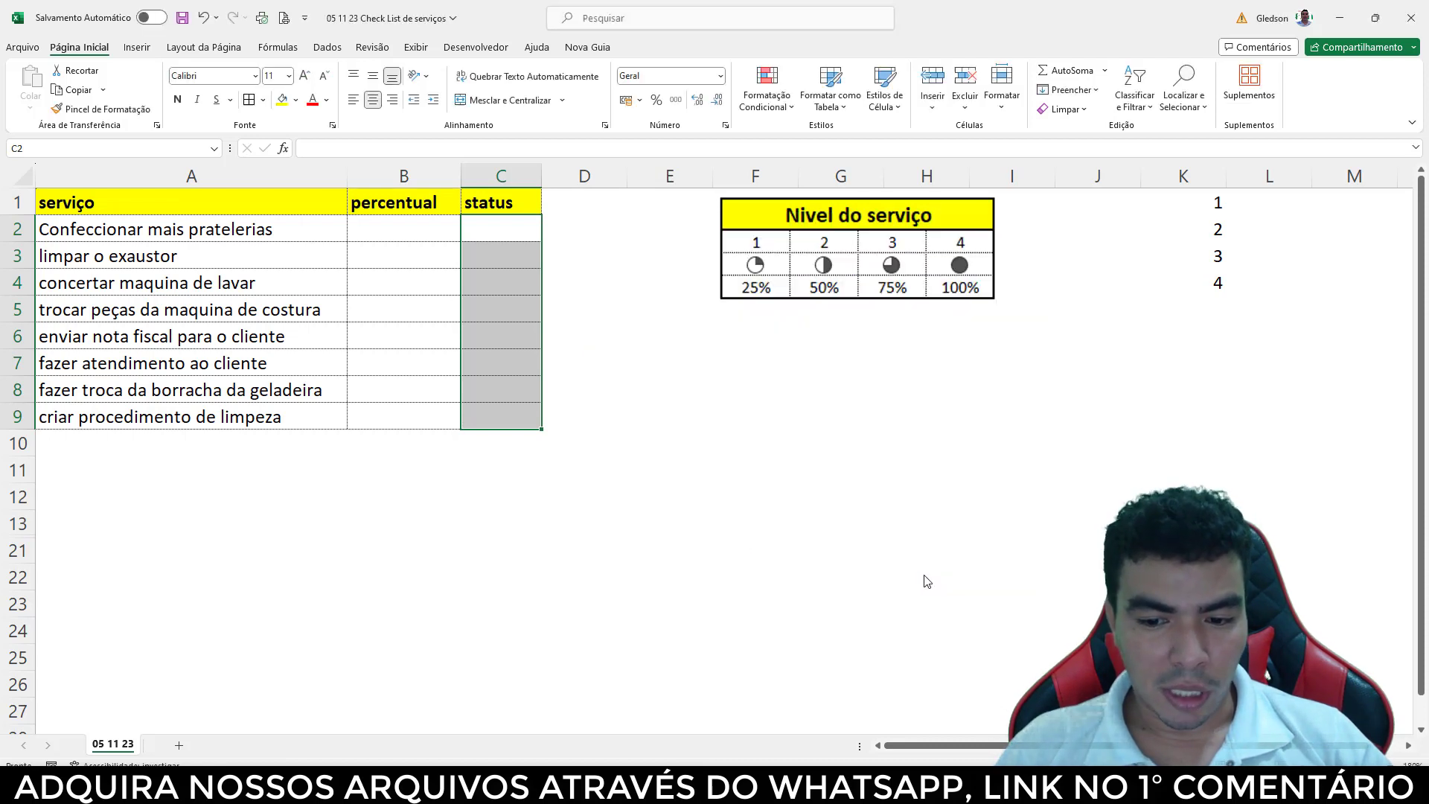
click(424, 226)
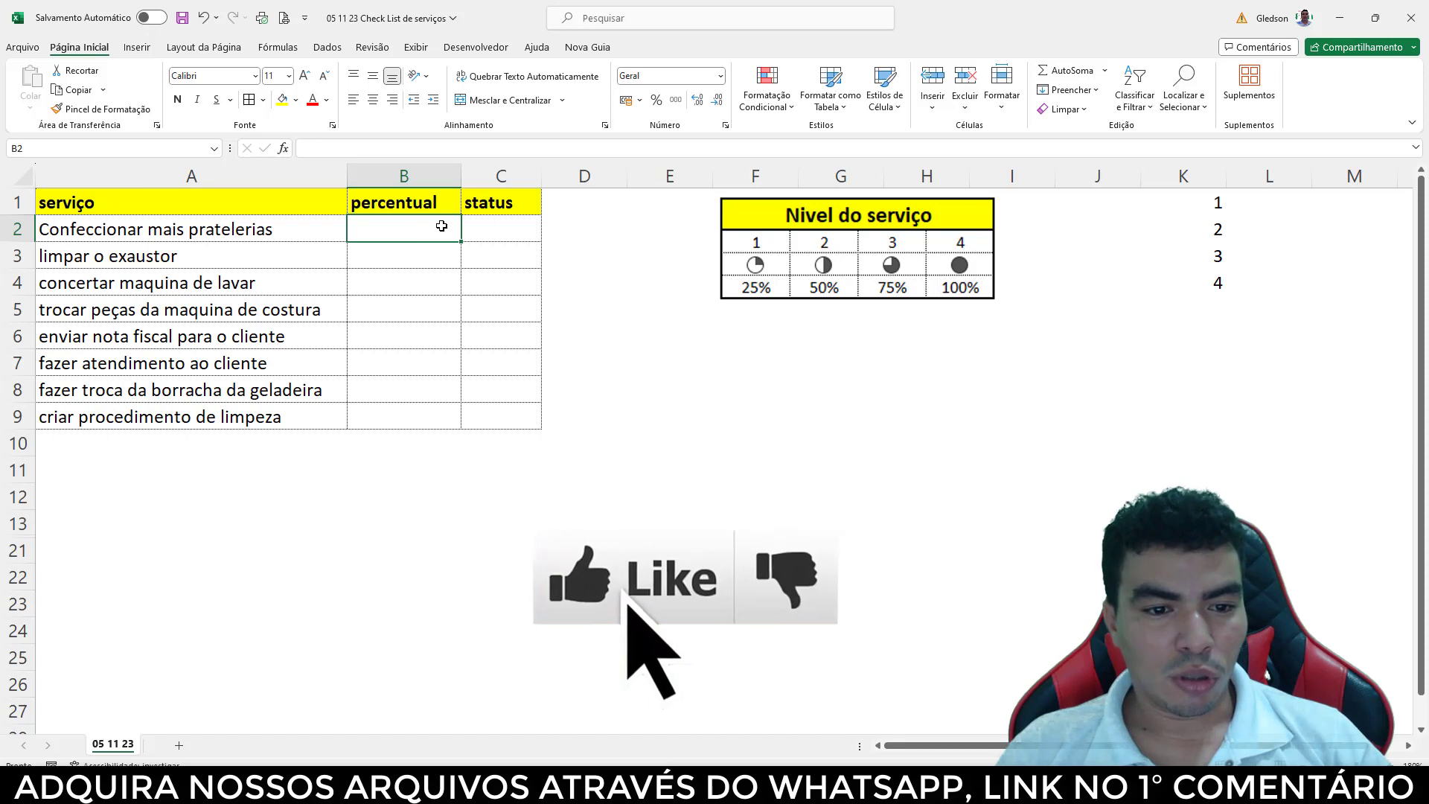
click(482, 227)
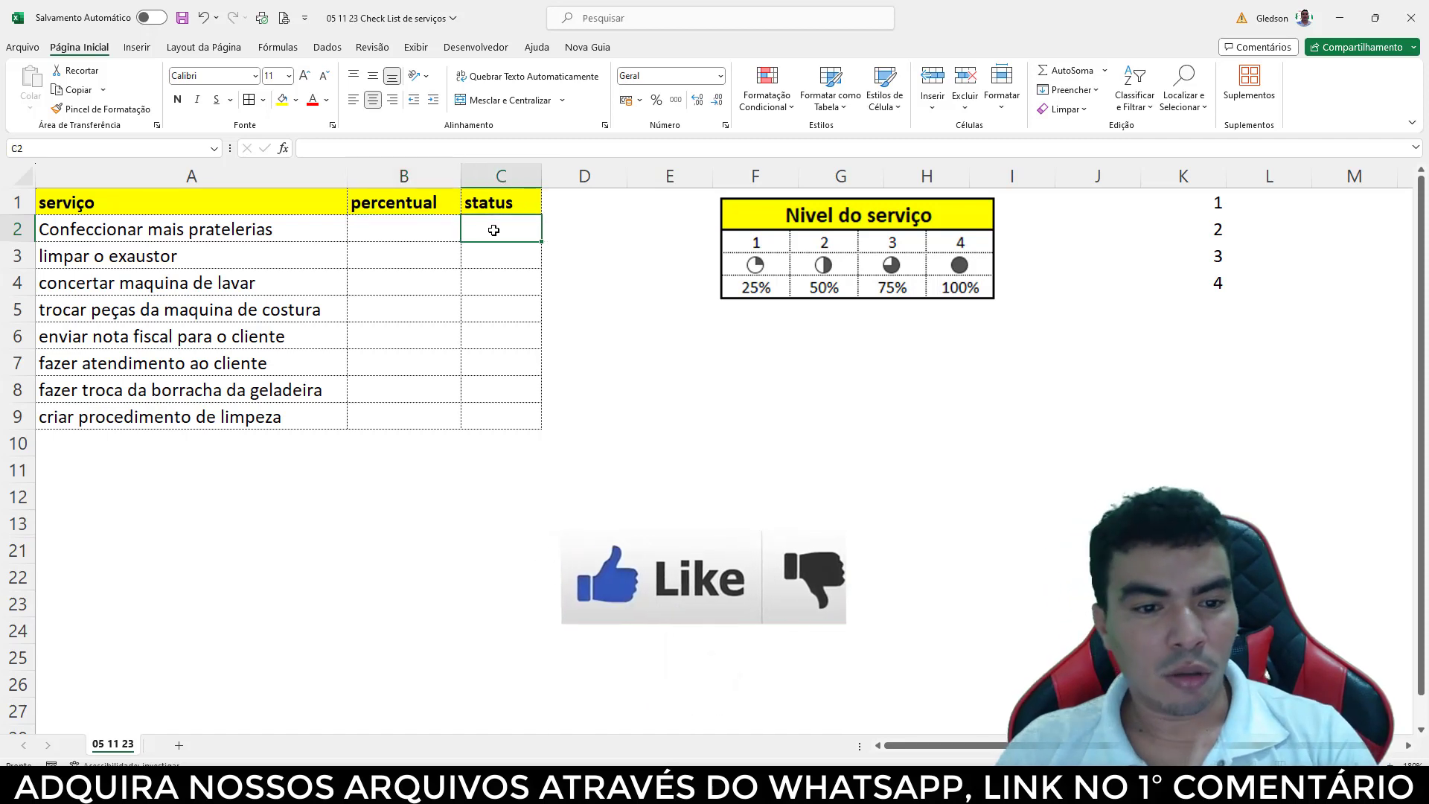
text(1)
click(510, 275)
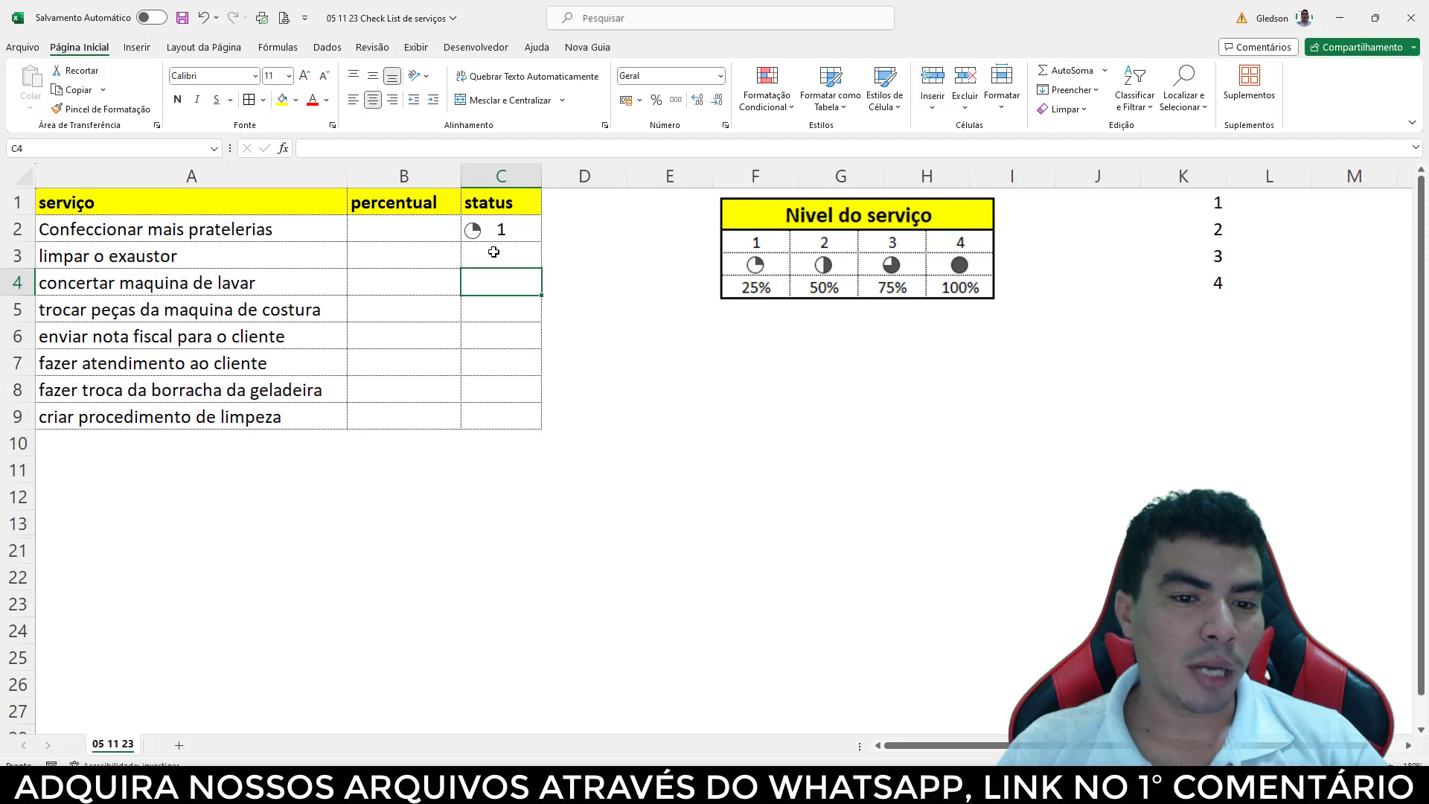
click(494, 252)
text(2)
click(508, 284)
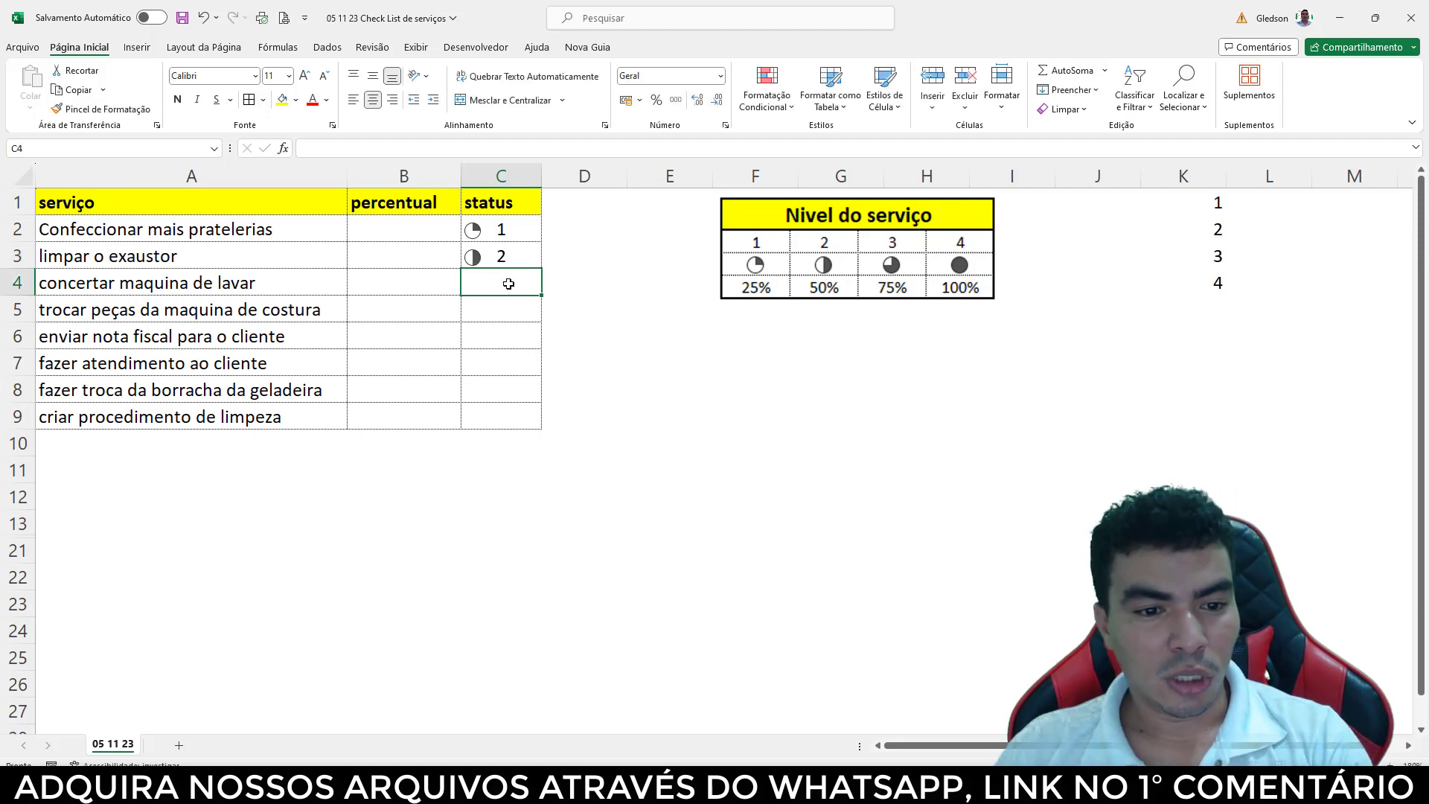
text(3)
click(505, 305)
text(4)
click(560, 337)
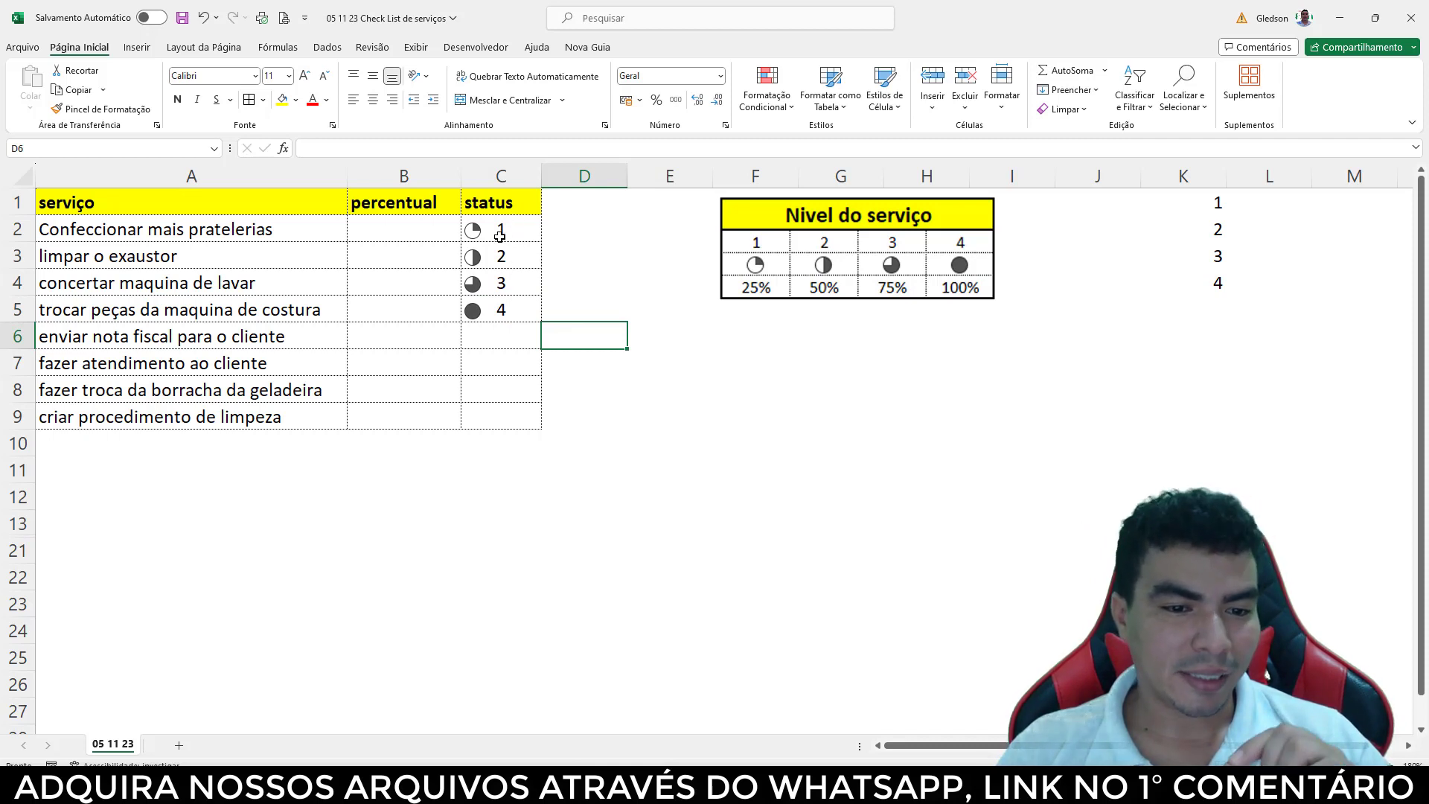
click(506, 230)
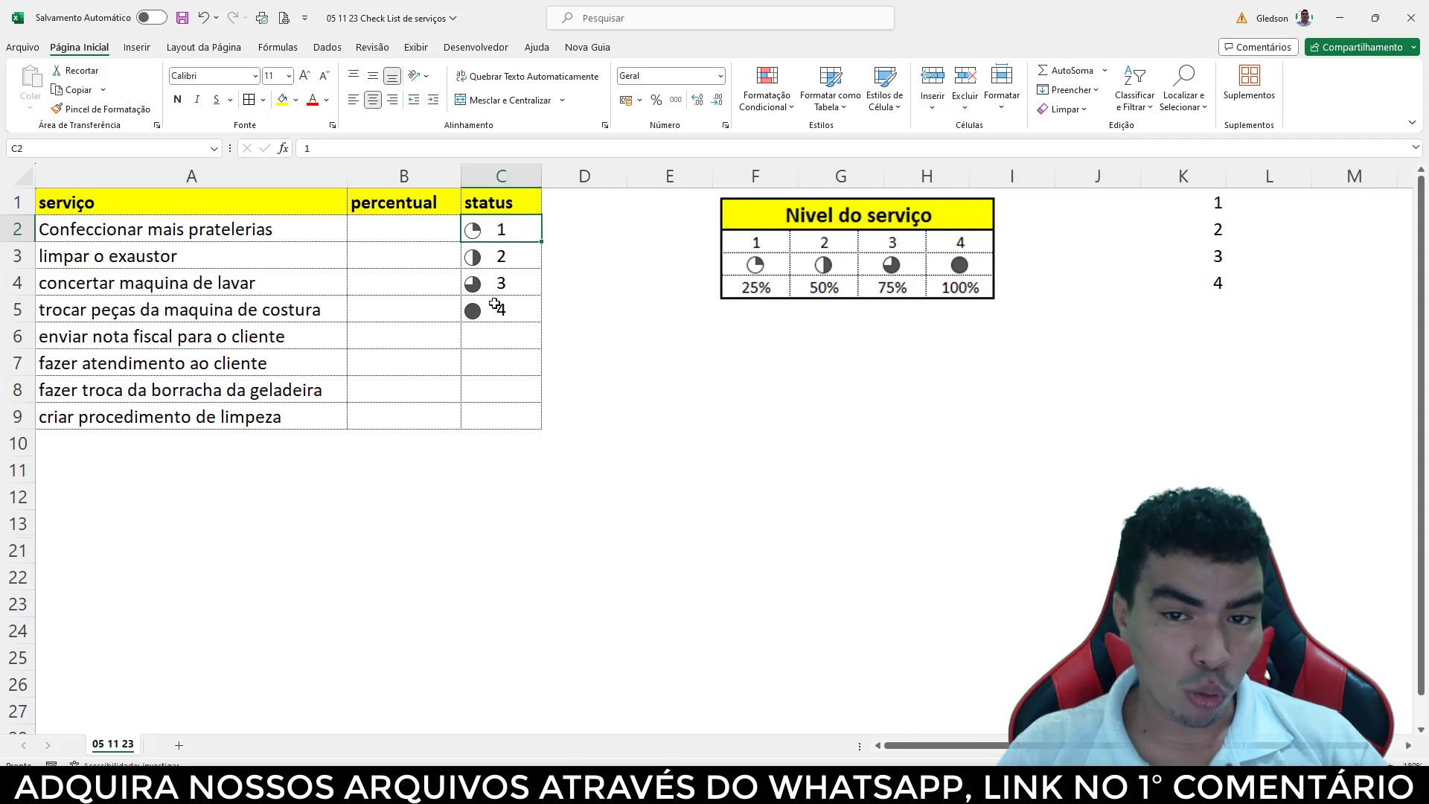
- Select the status cells C2 to C9
click(433, 228)
drag(431, 228, 446, 323)
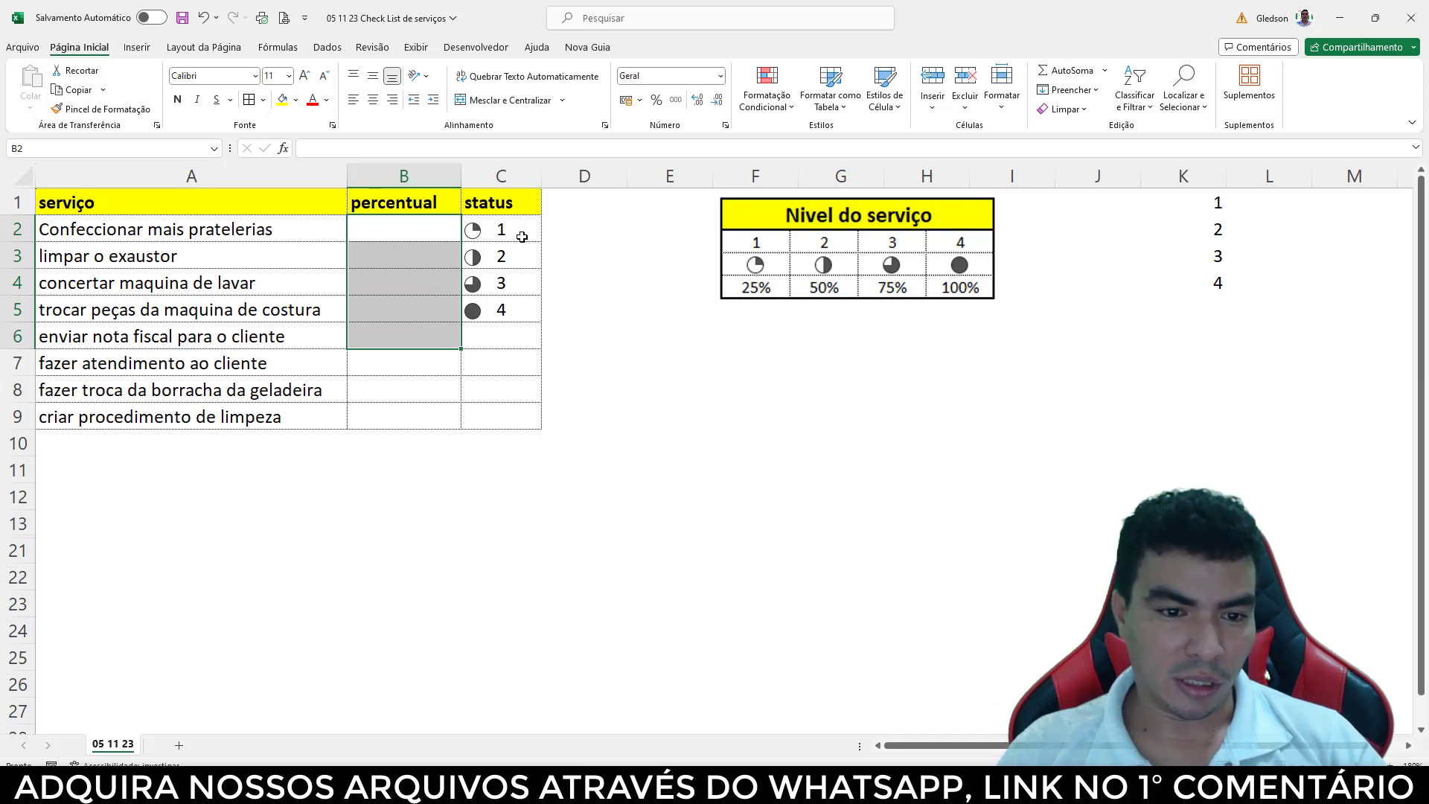
drag(517, 227, 517, 316)
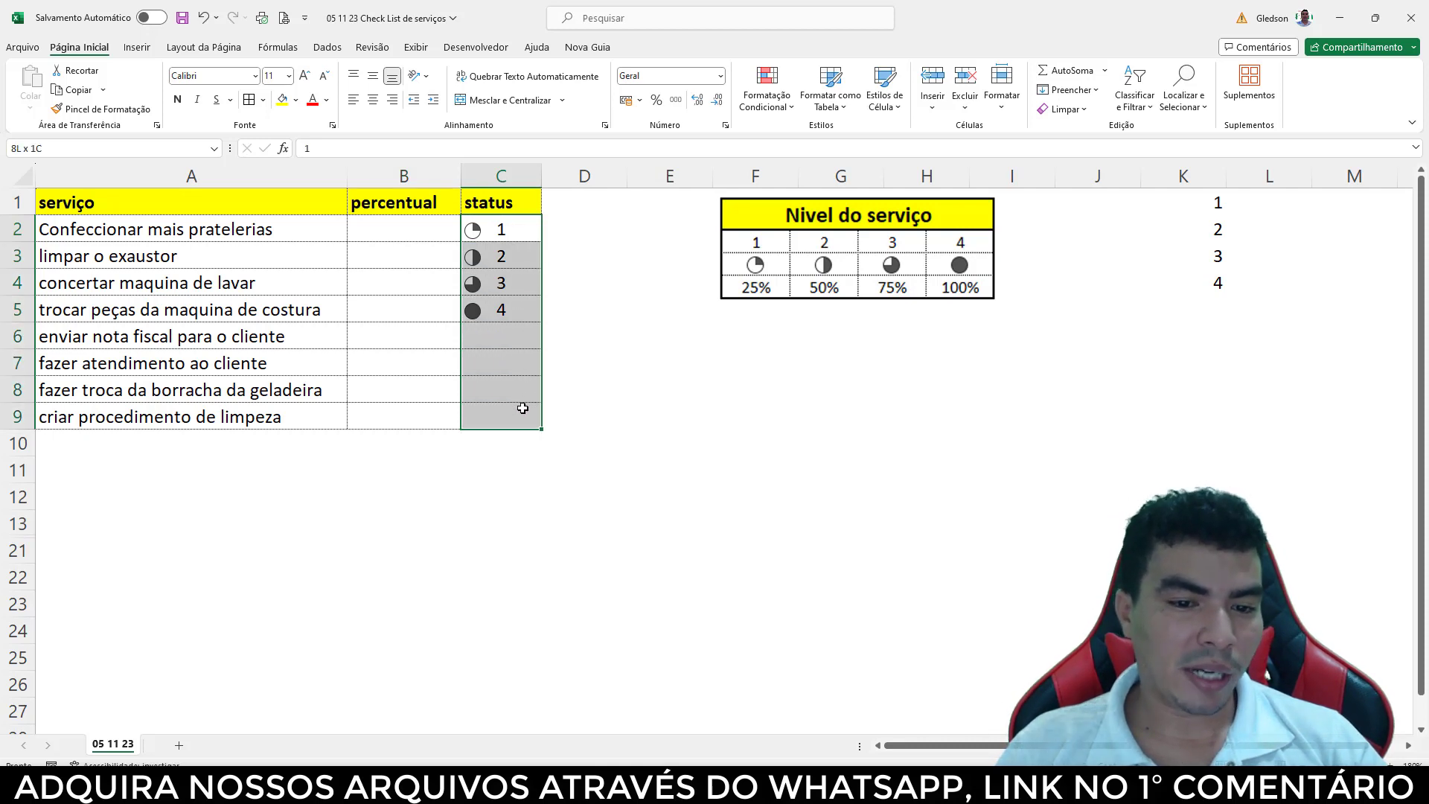
drag(518, 315, 520, 413)
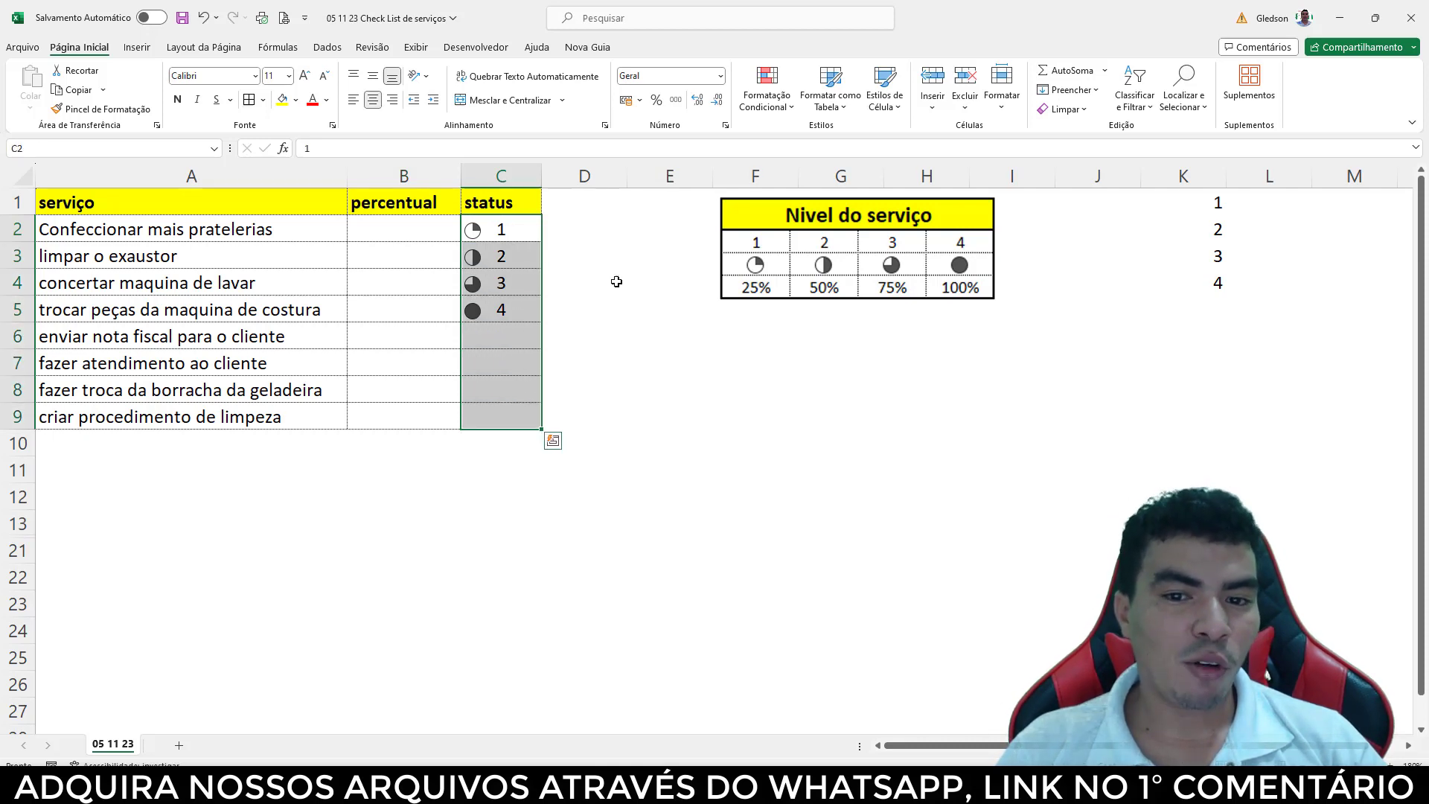
- Edit the icon set rule in Manage Rules to Show Icon Only
click(761, 109)
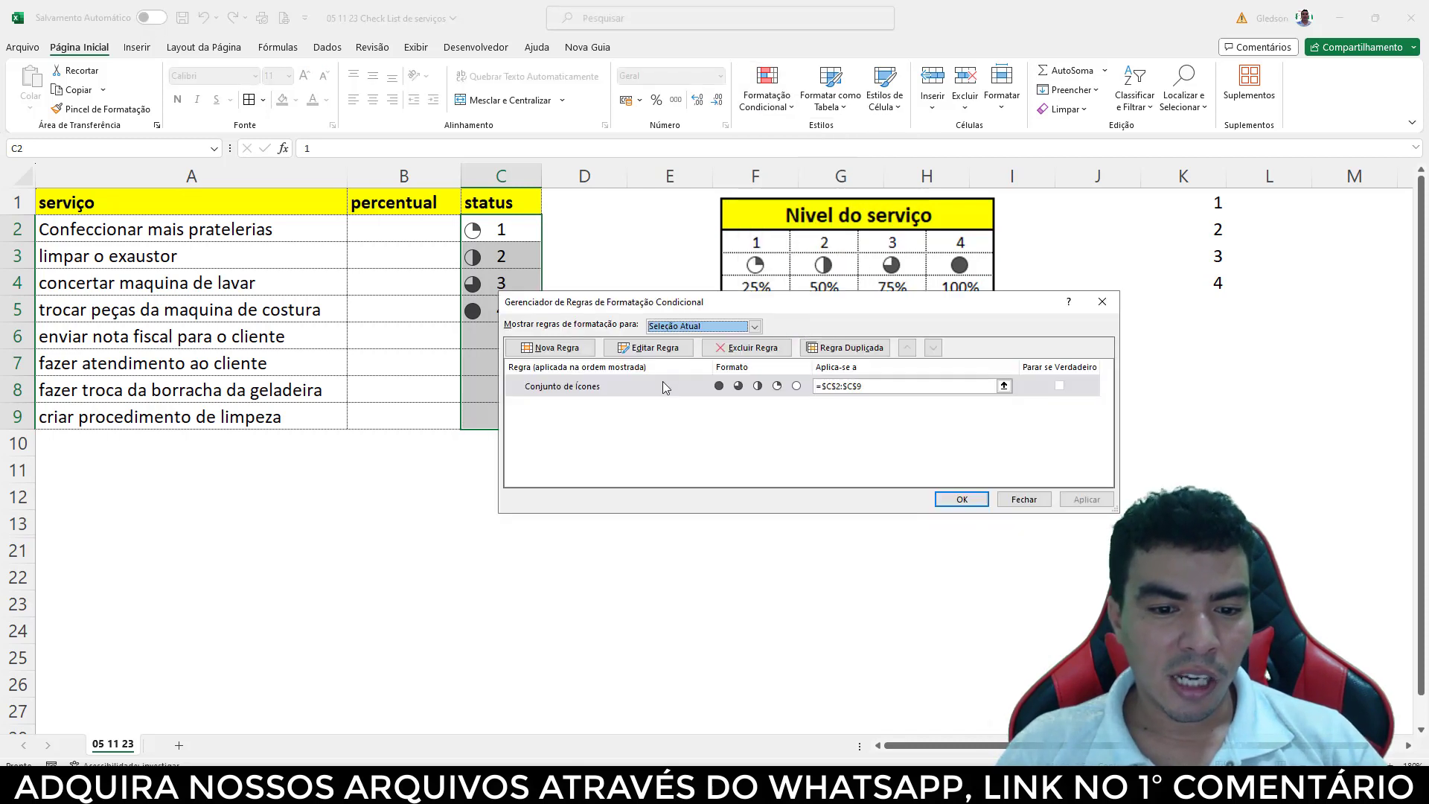
click(709, 385)
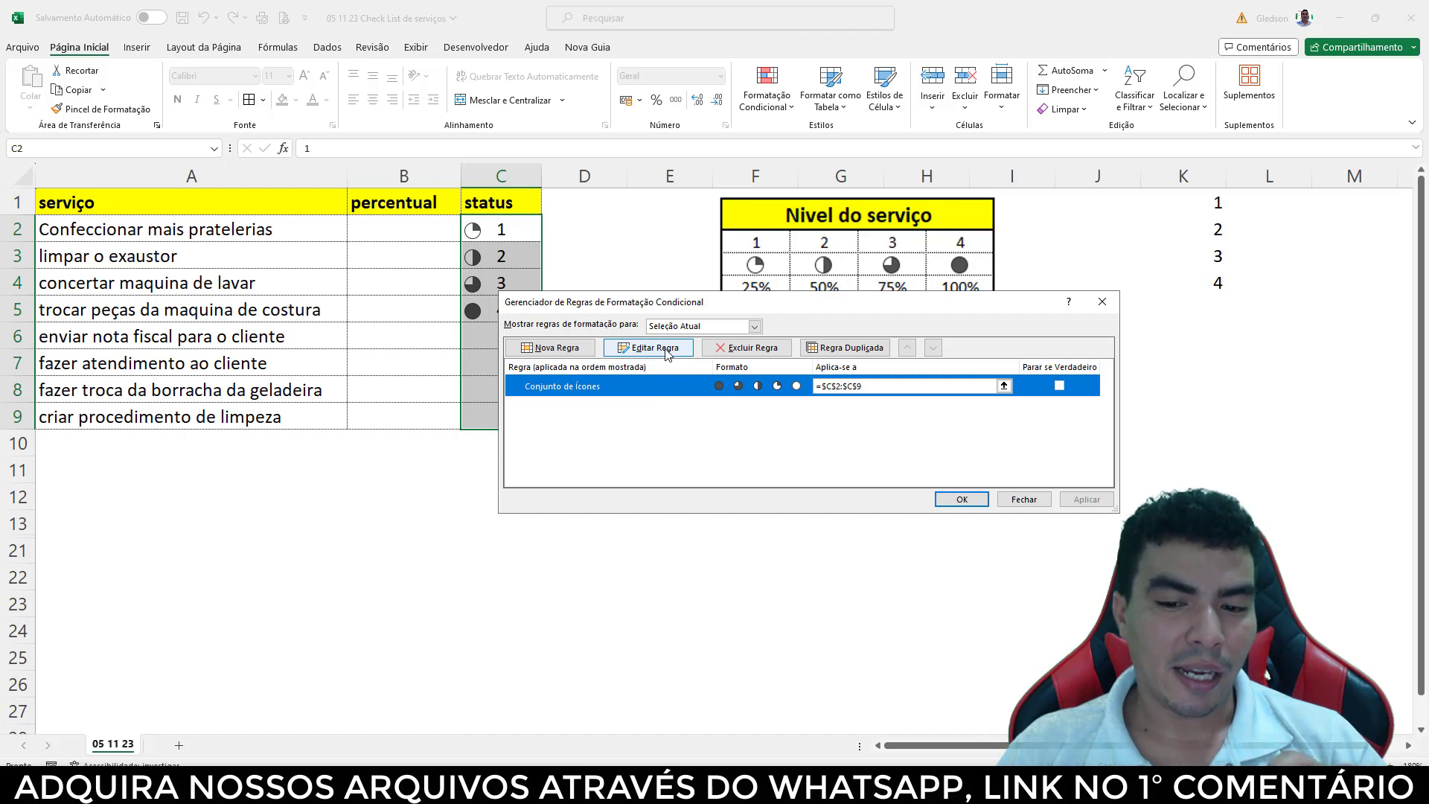
click(668, 349)
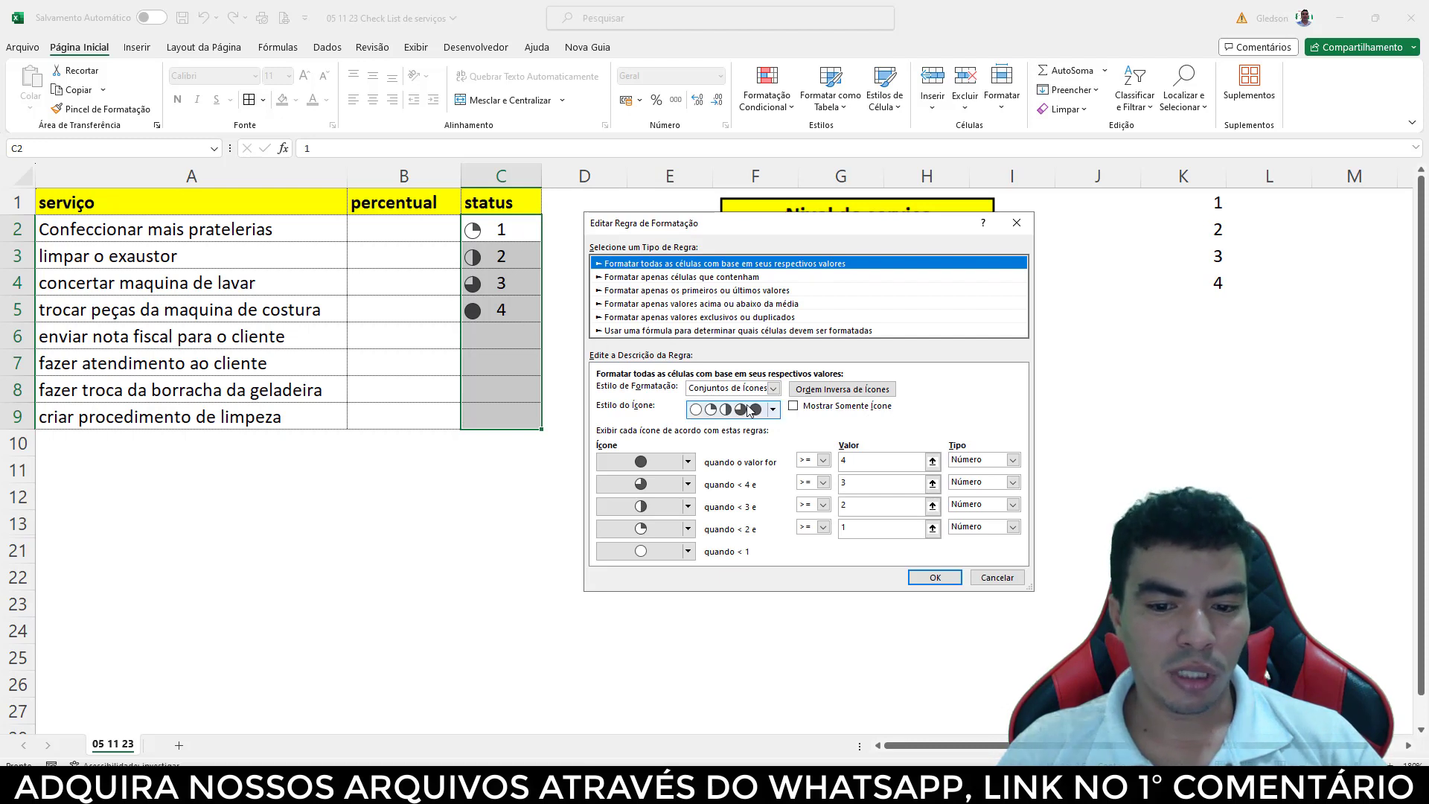
click(793, 406)
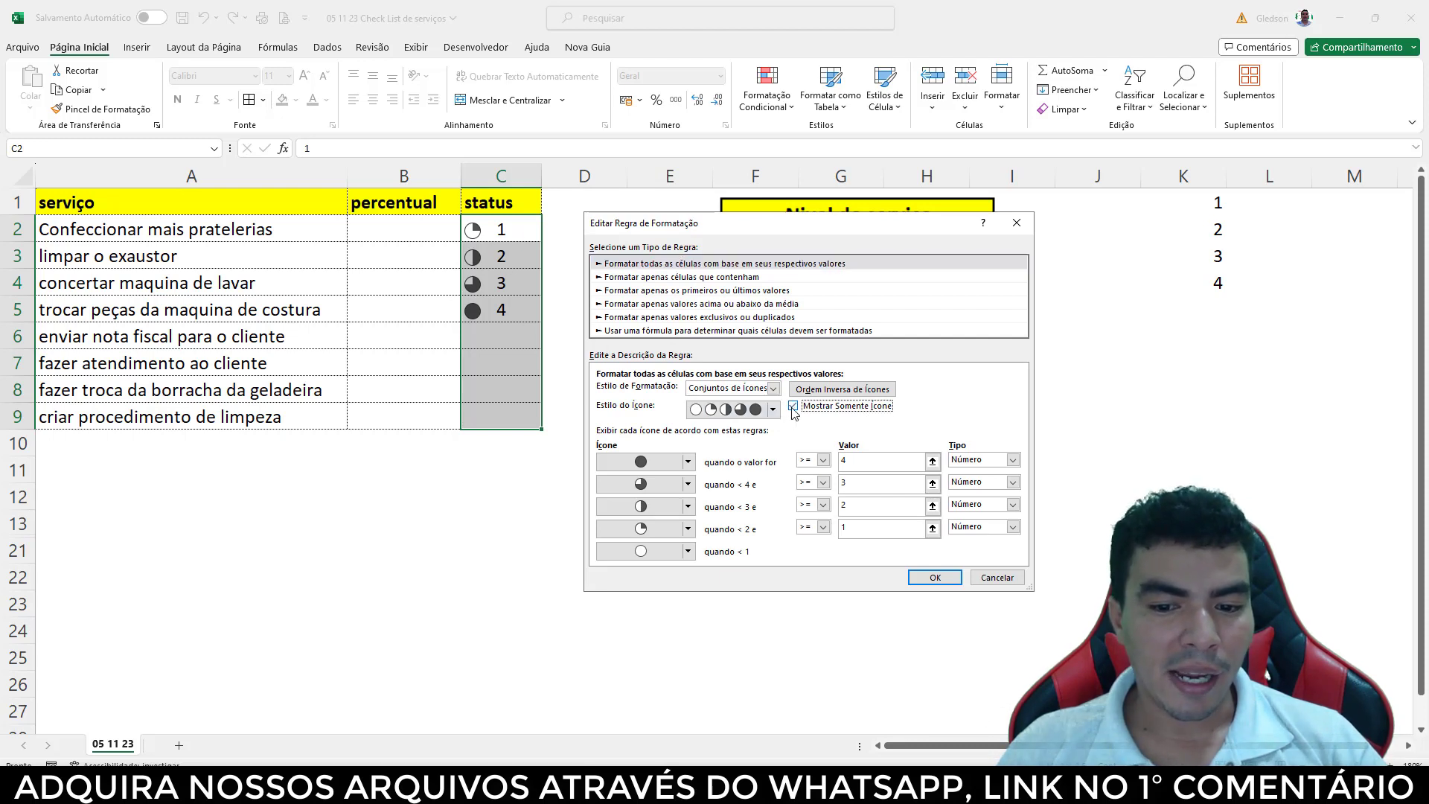
click(935, 578)
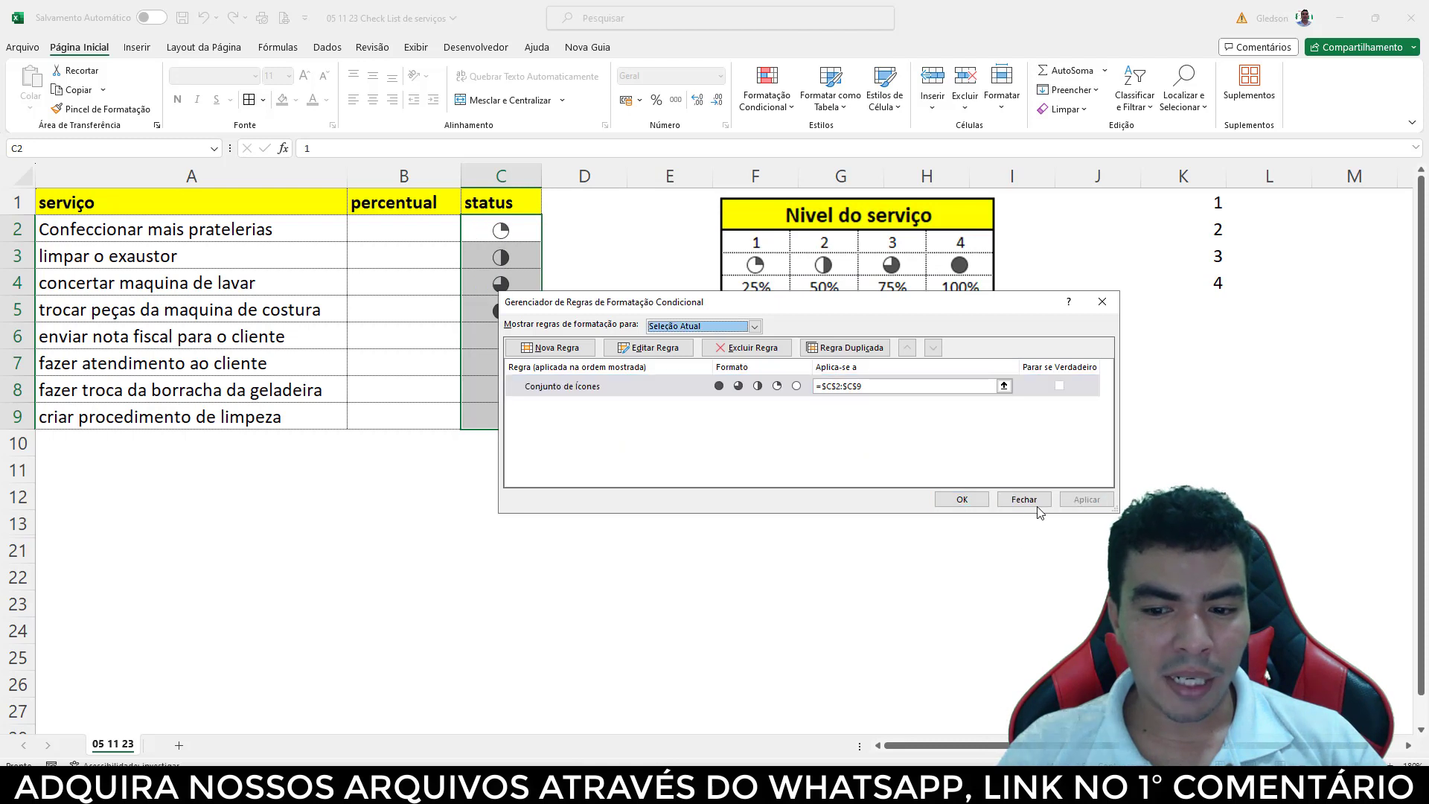
click(960, 500)
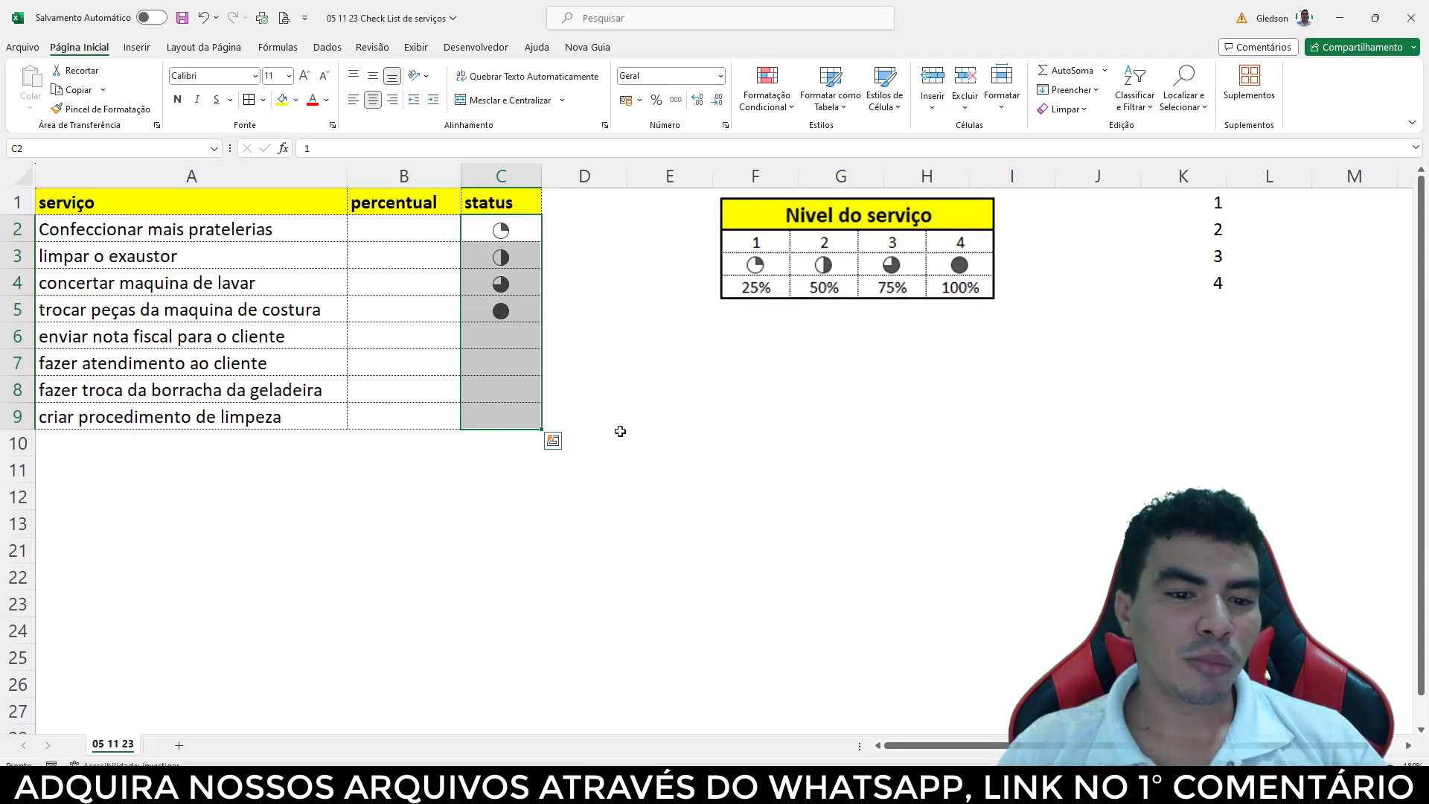
- Reselect the status cells C2 to C5
click(652, 438)
click(405, 229)
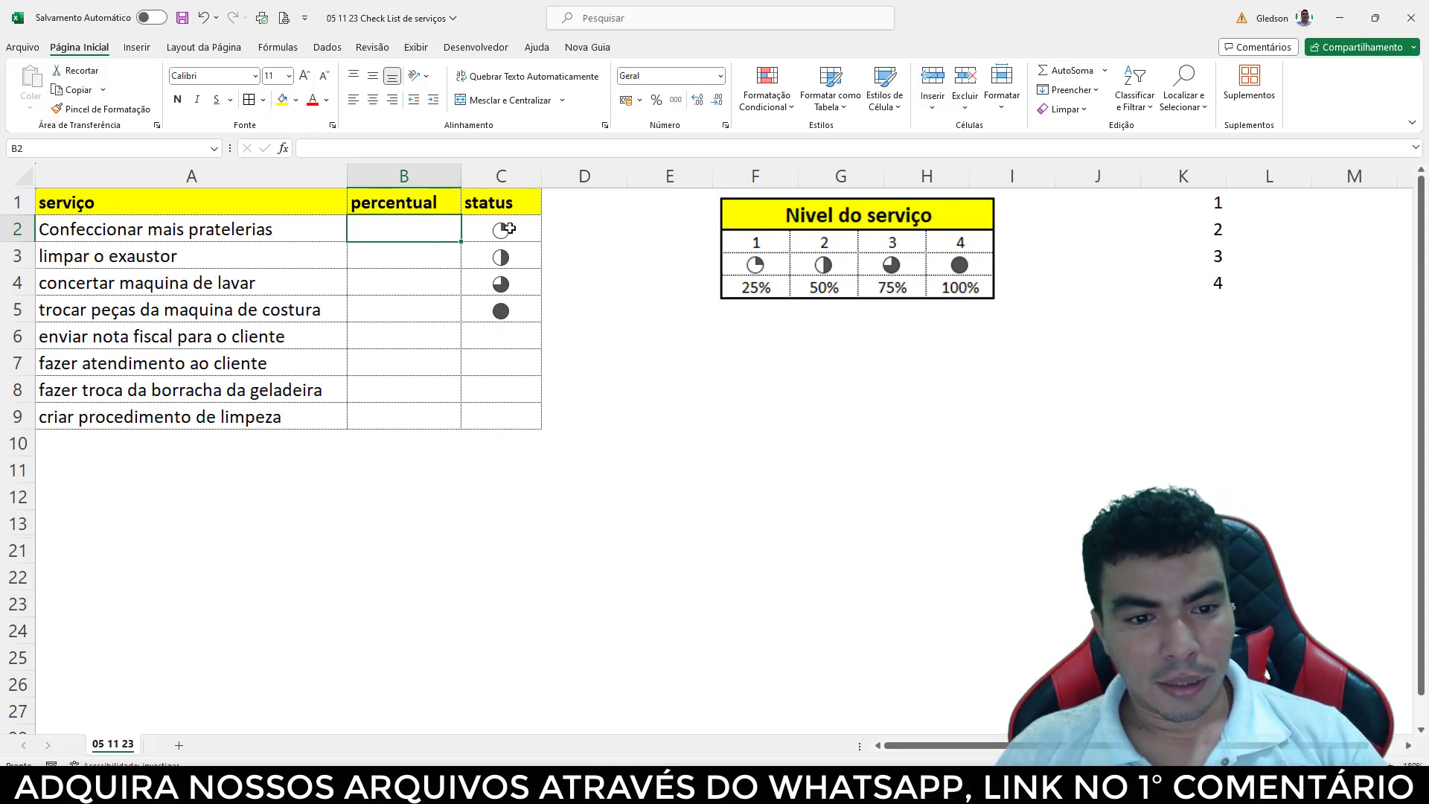
drag(509, 228, 518, 314)
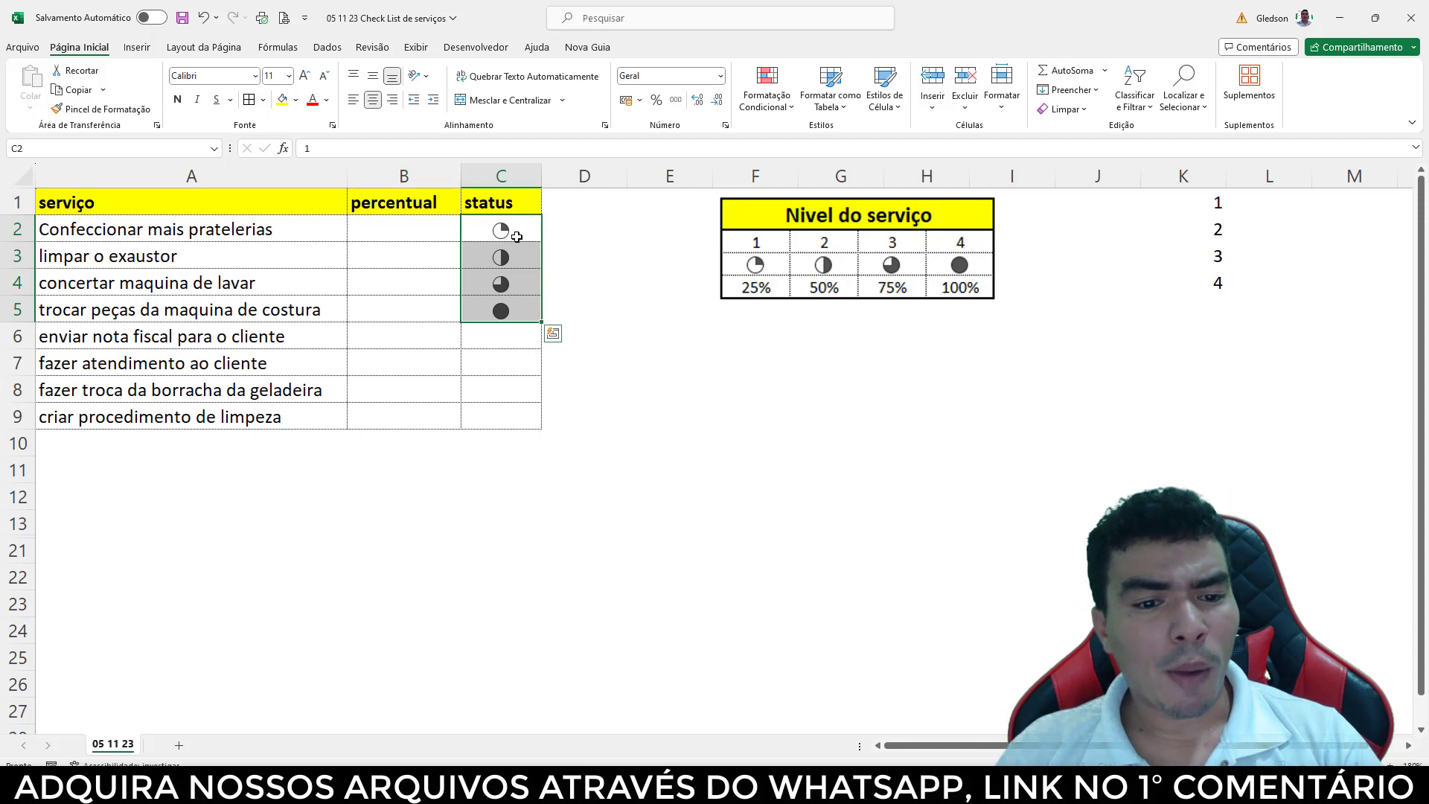
- Enter test levels 2, 3 and 4 in status cells C6 to C8
click(509, 335)
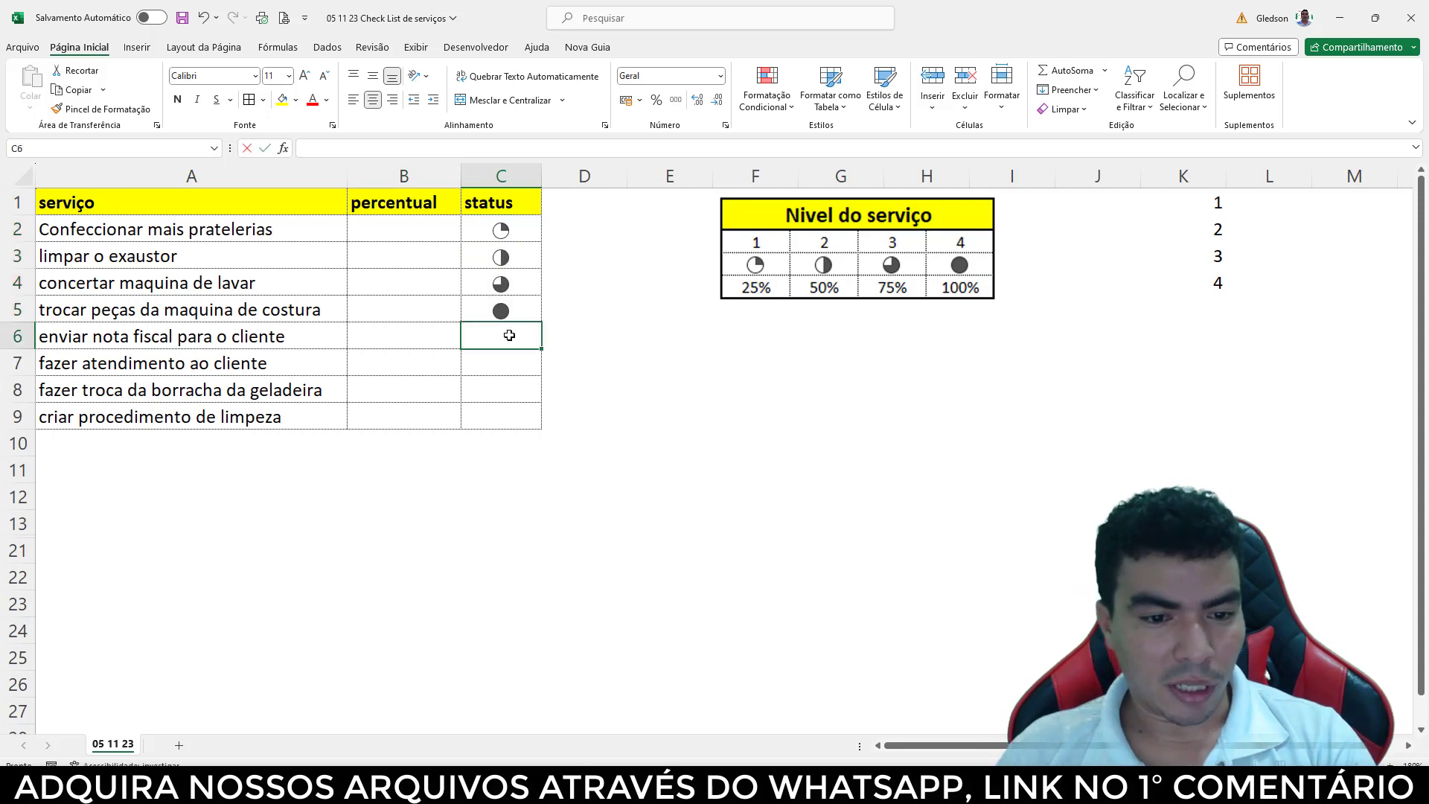
text(2)
click(511, 364)
text(3)
click(512, 389)
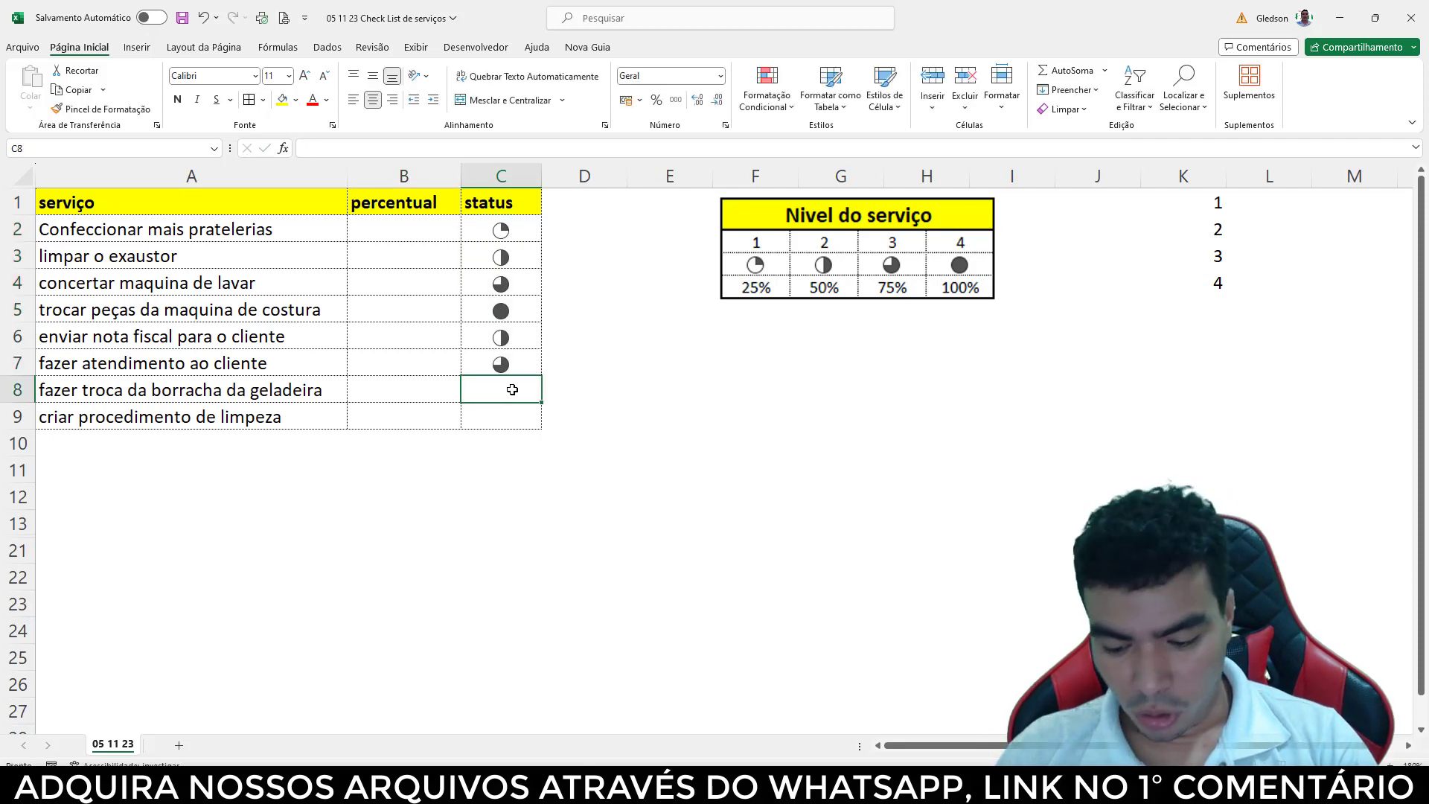
text(4)
click(552, 413)
- Clear the test values from status cells C2 to C8
click(431, 223)
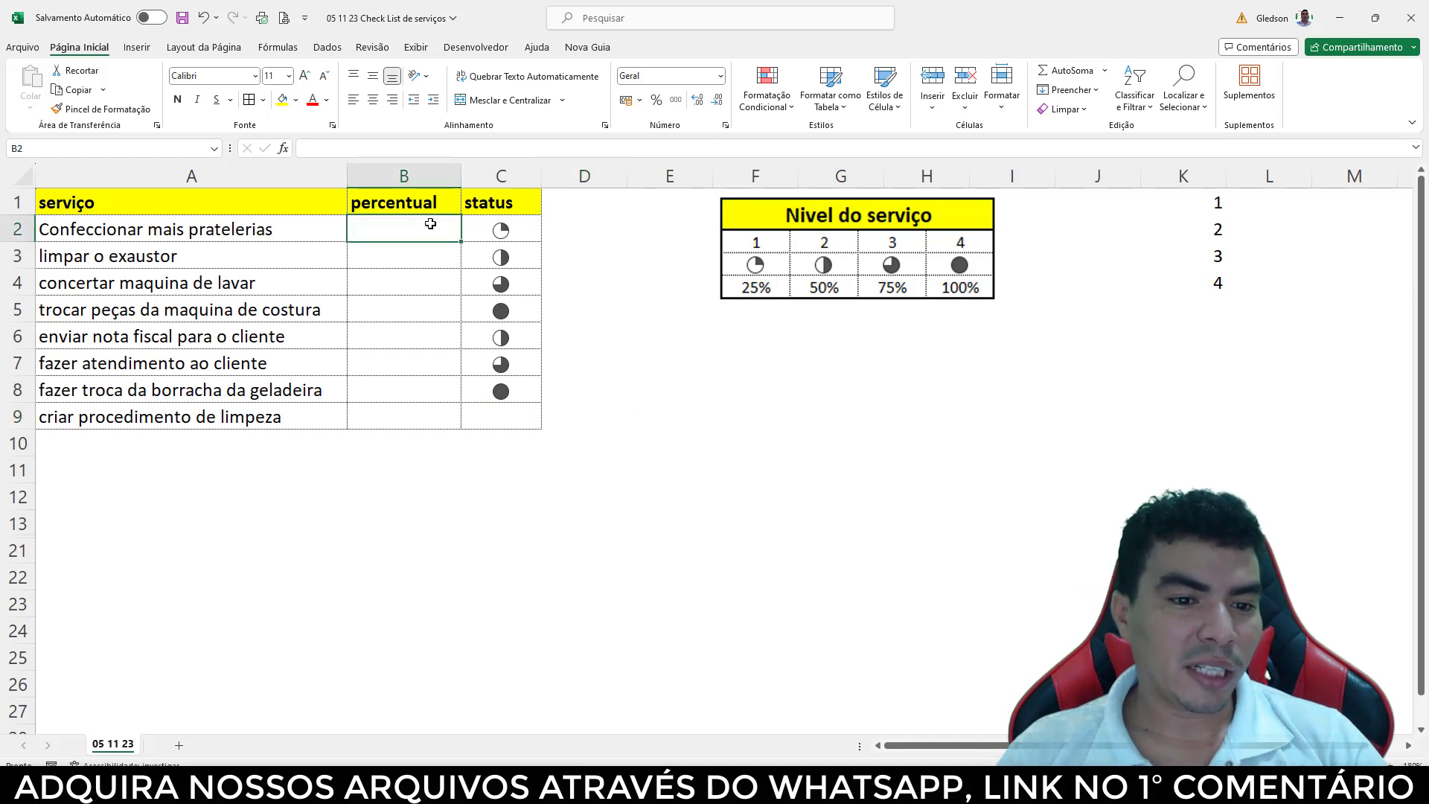
drag(500, 227, 510, 391)
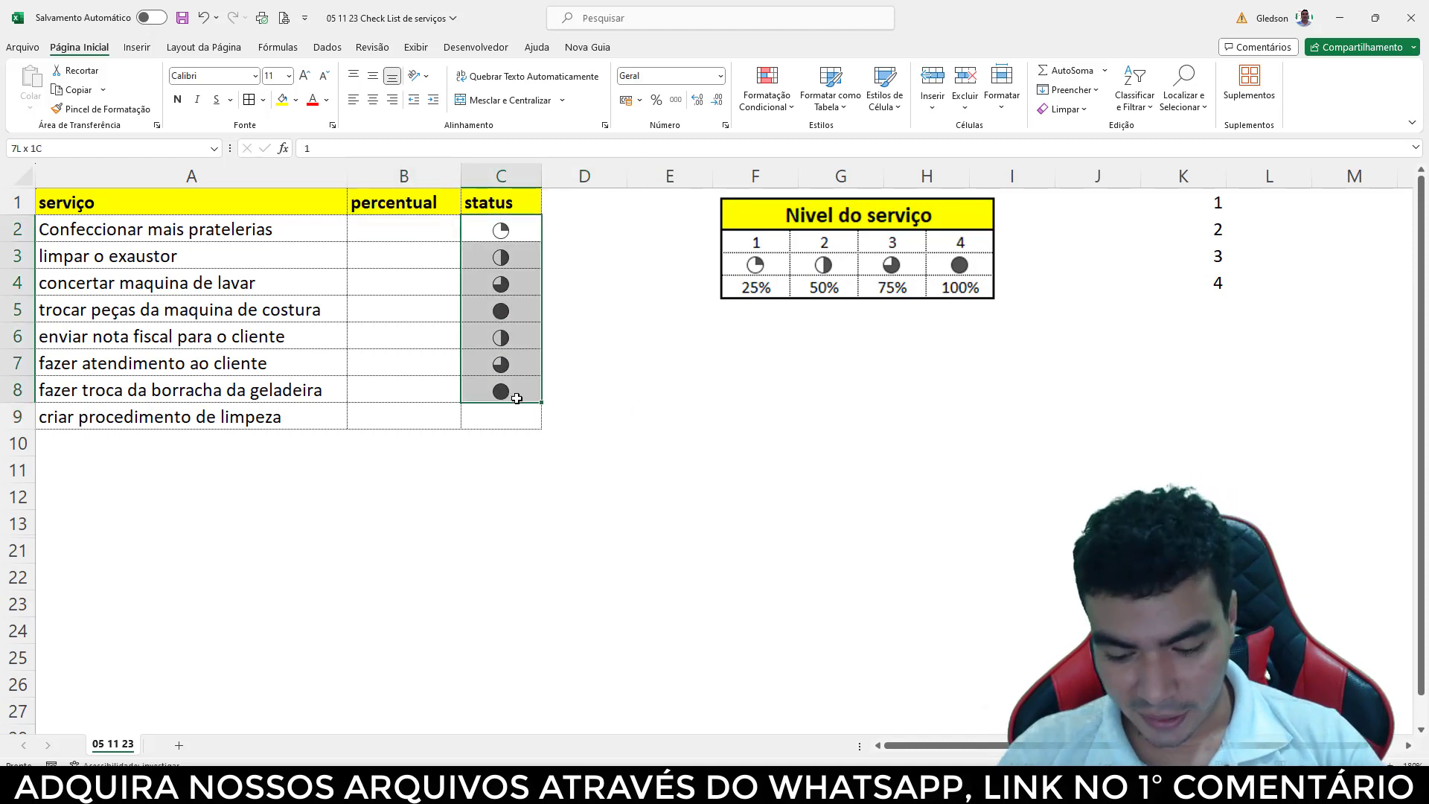
key(Delete)
- Enter =B2 in C2 and fill it down through C9
click(494, 223)
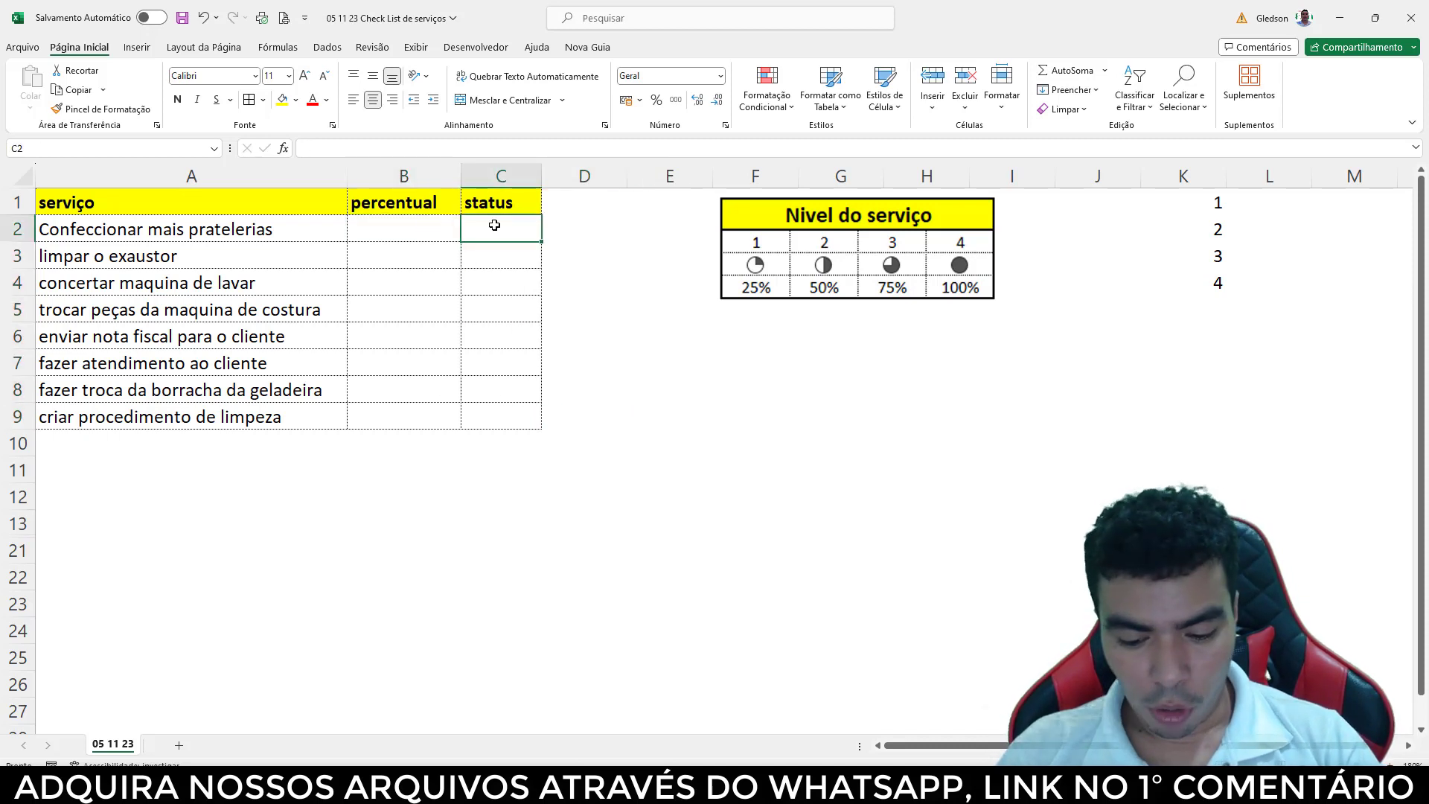
text(=)
click(423, 239)
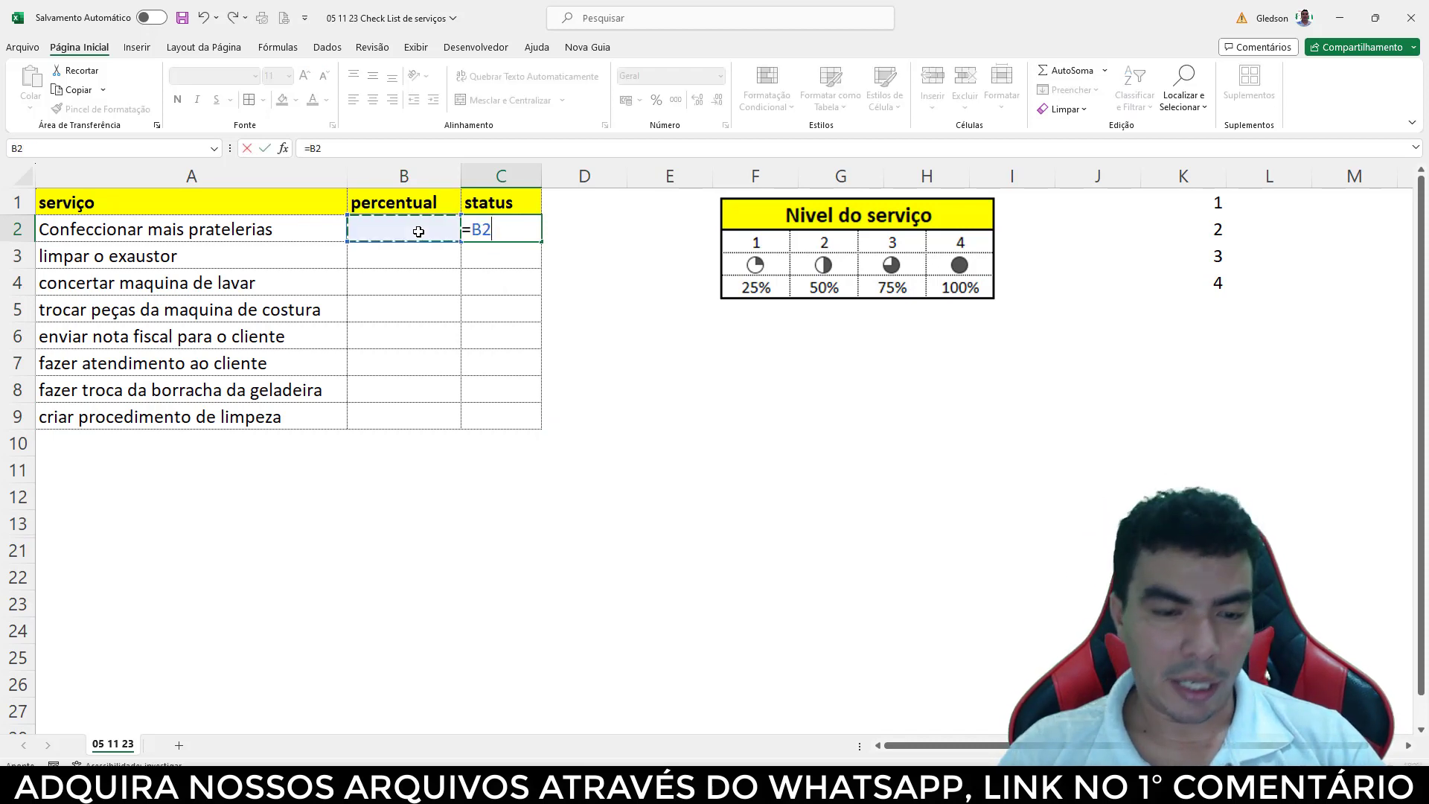
key(Return)
click(504, 227)
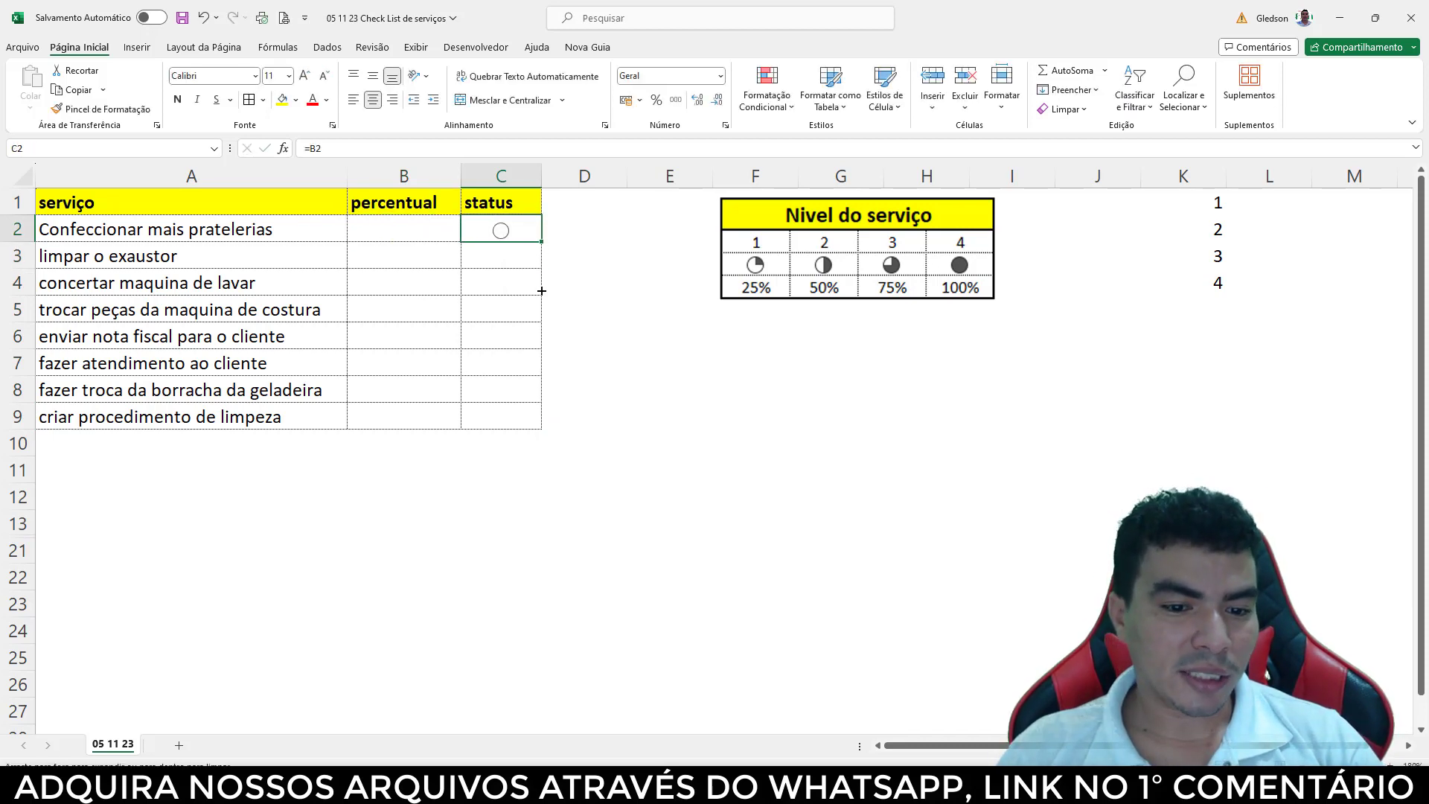
drag(542, 291, 547, 418)
click(517, 334)
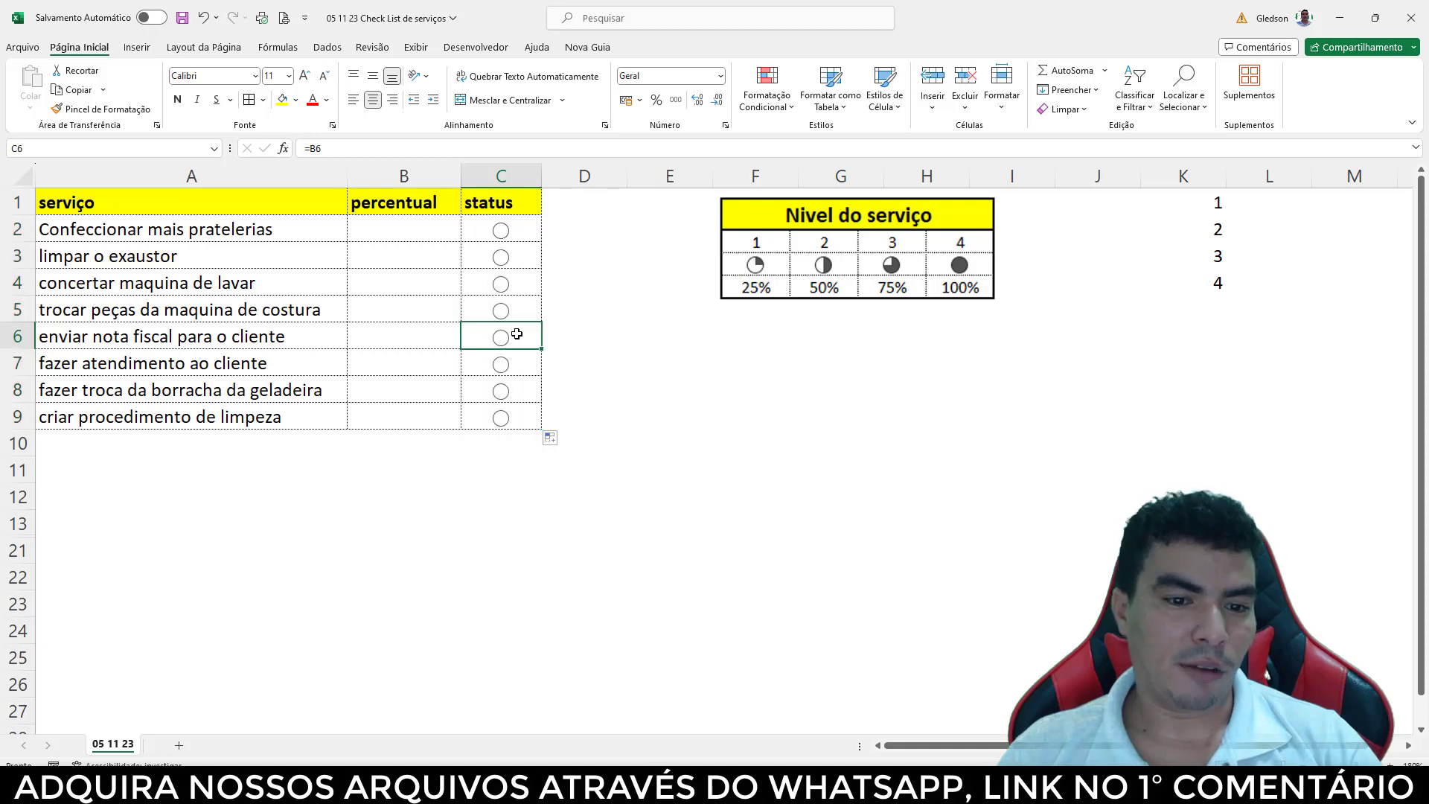
- Enter test levels 1 to 4 down the percentual column starting at B2
click(428, 234)
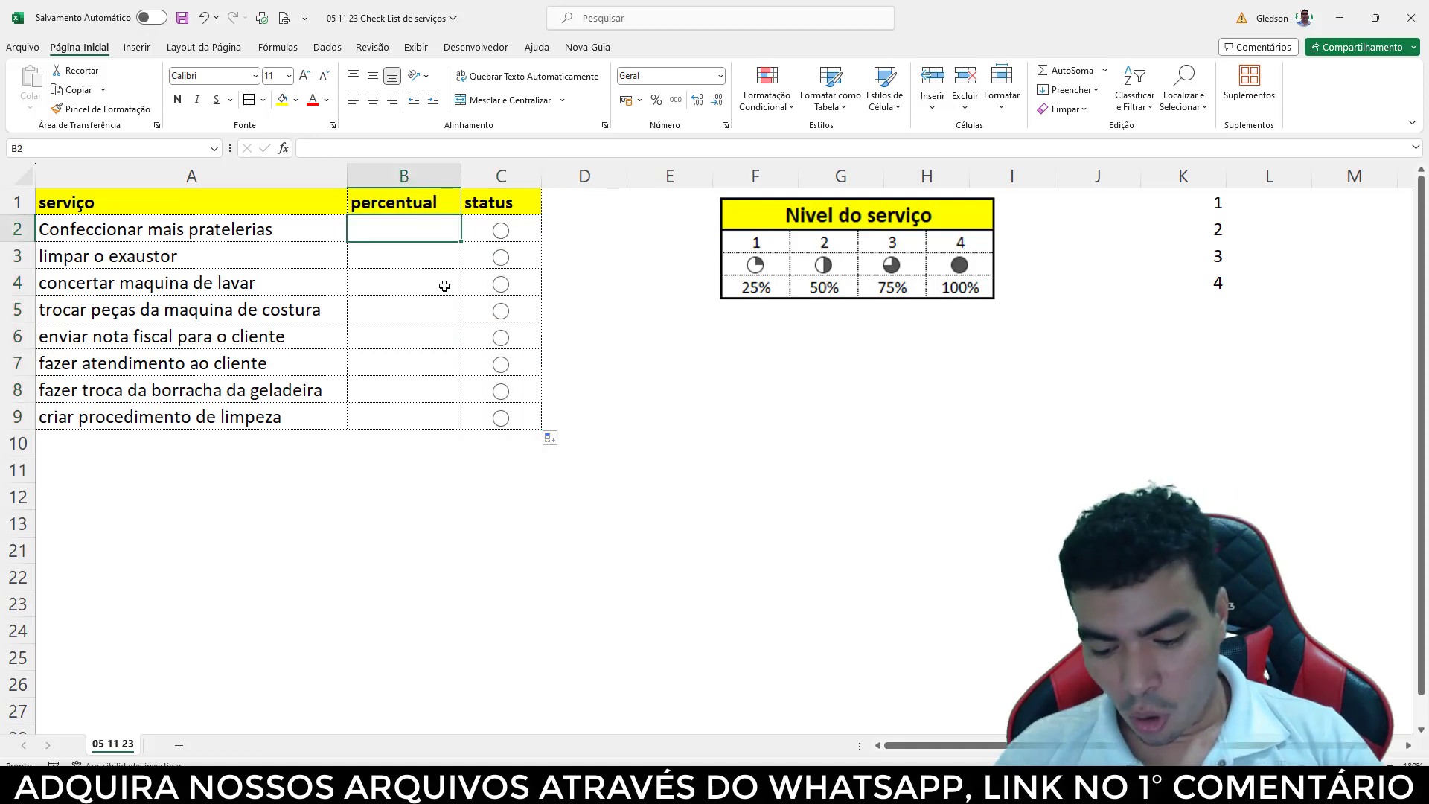
text(1)
key(Return)
text(2)
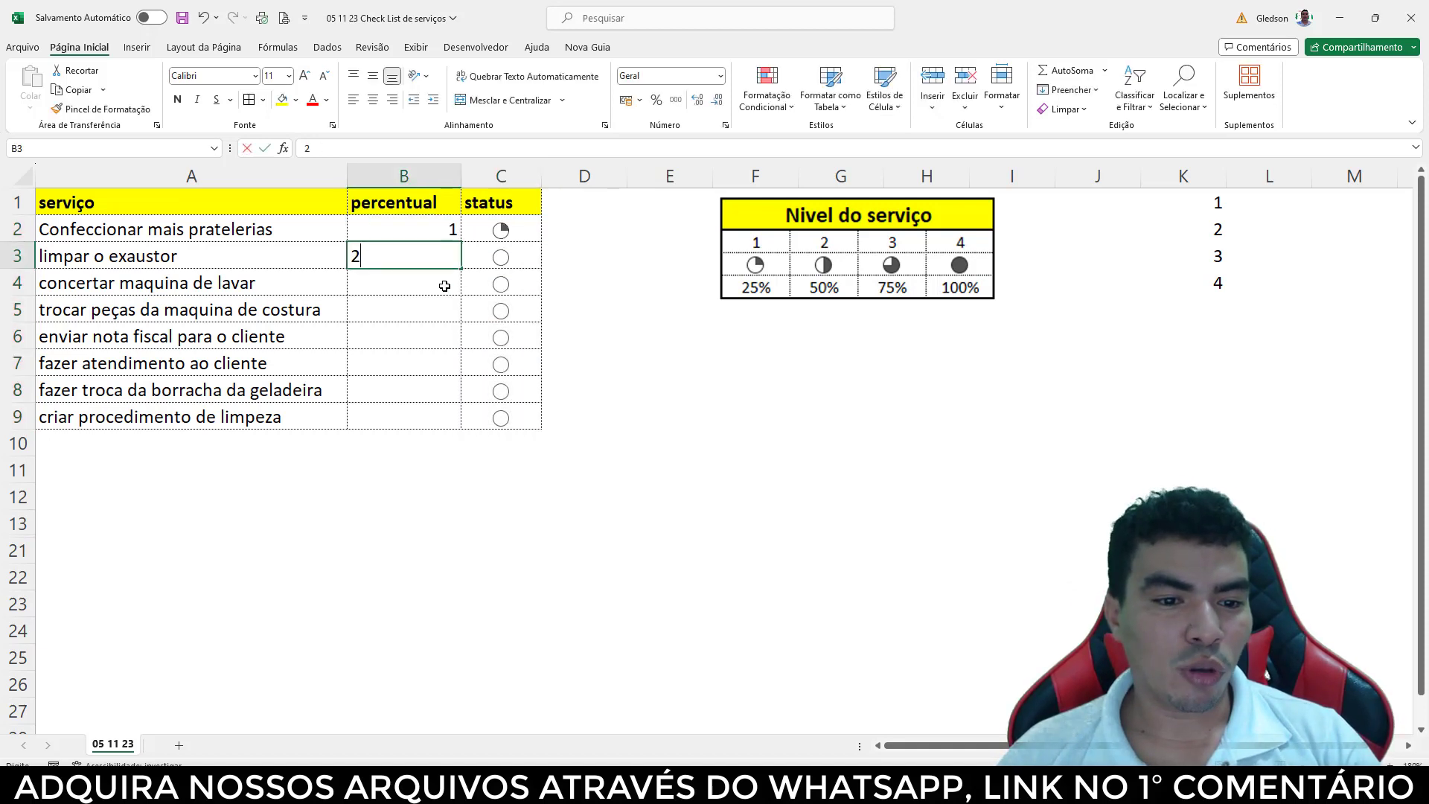
key(Return)
text(3)
key(Return)
text(4)
key(Return)
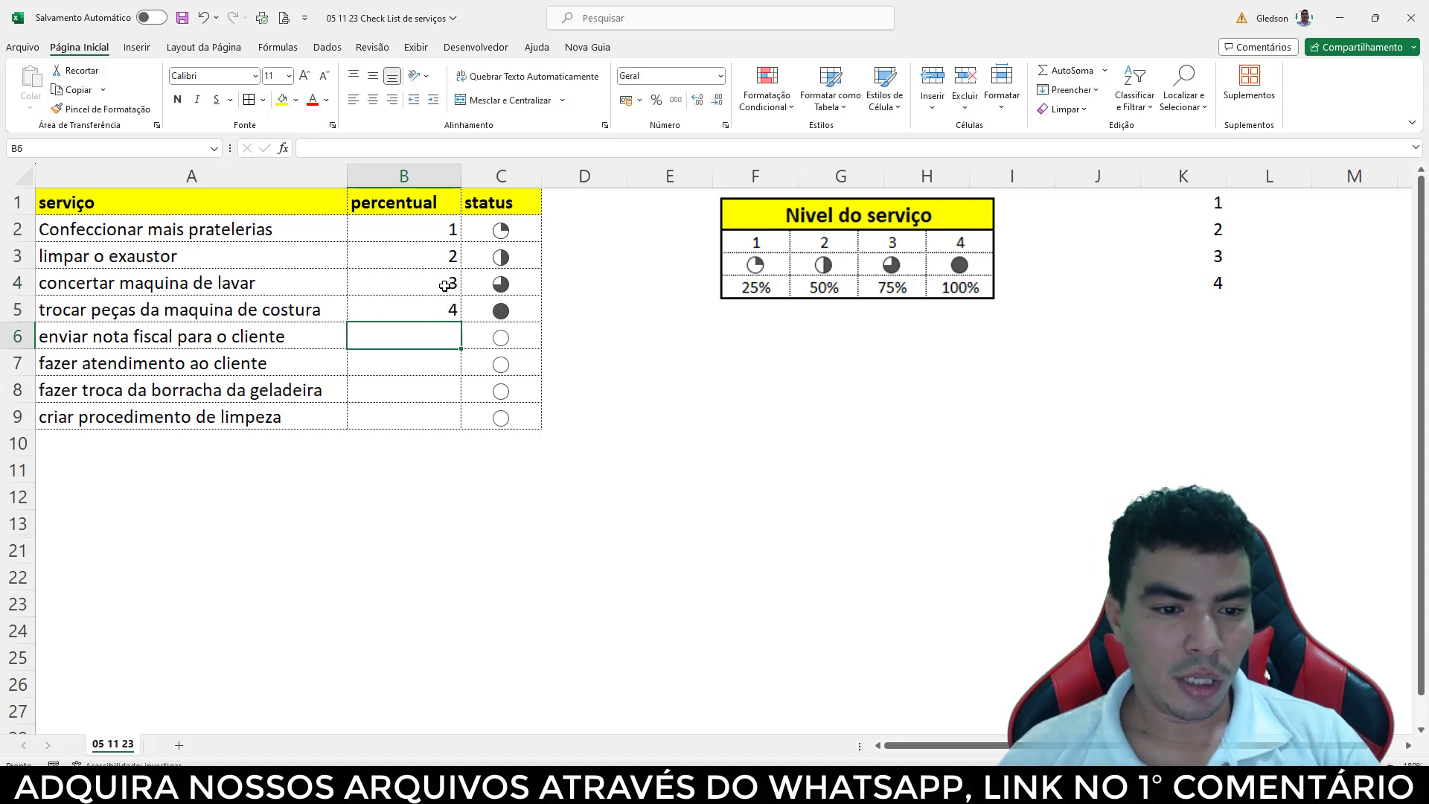
- Enter test values 5, 6 and 7 in B6 to B8, then clear B2:B8
text(5)
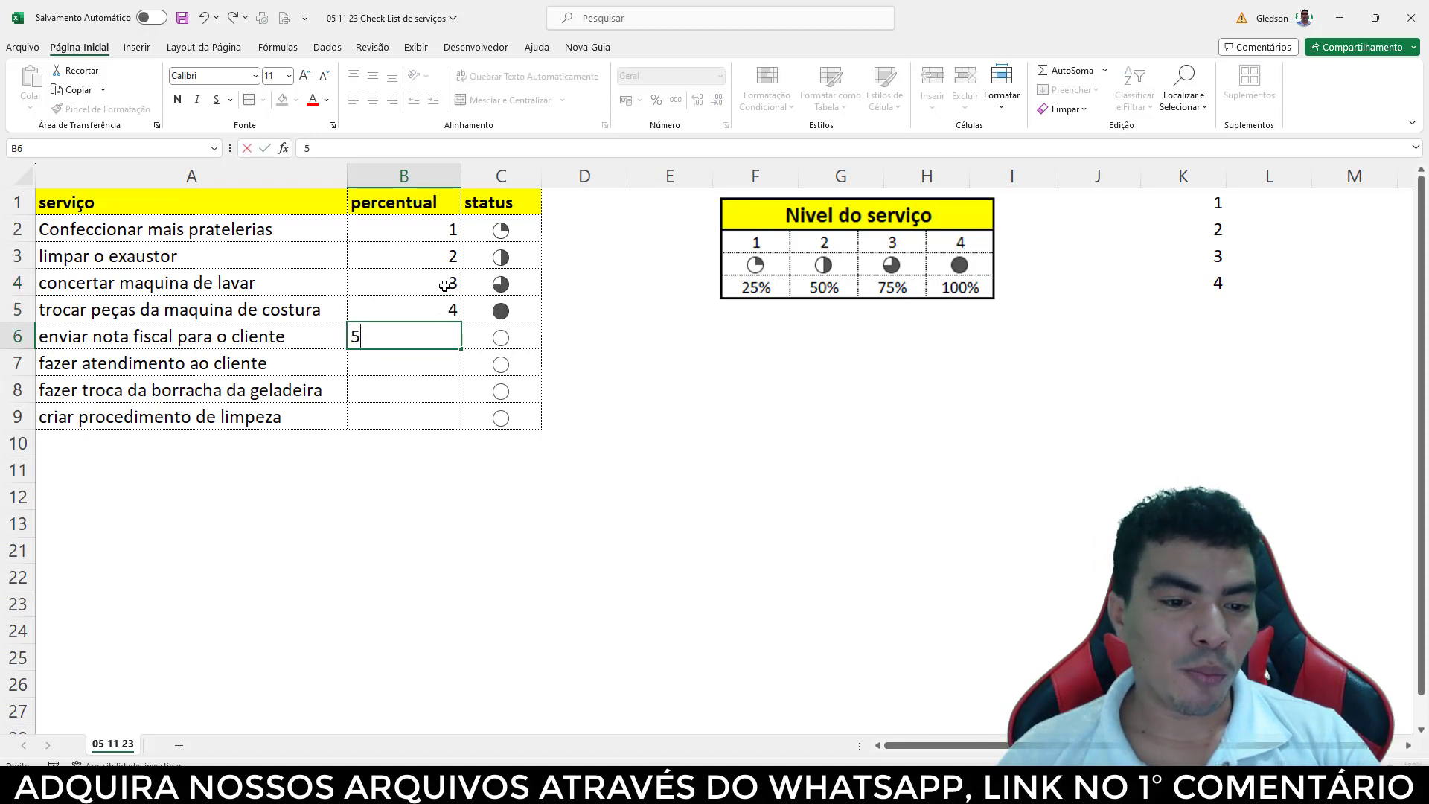
key(Return)
text(6)
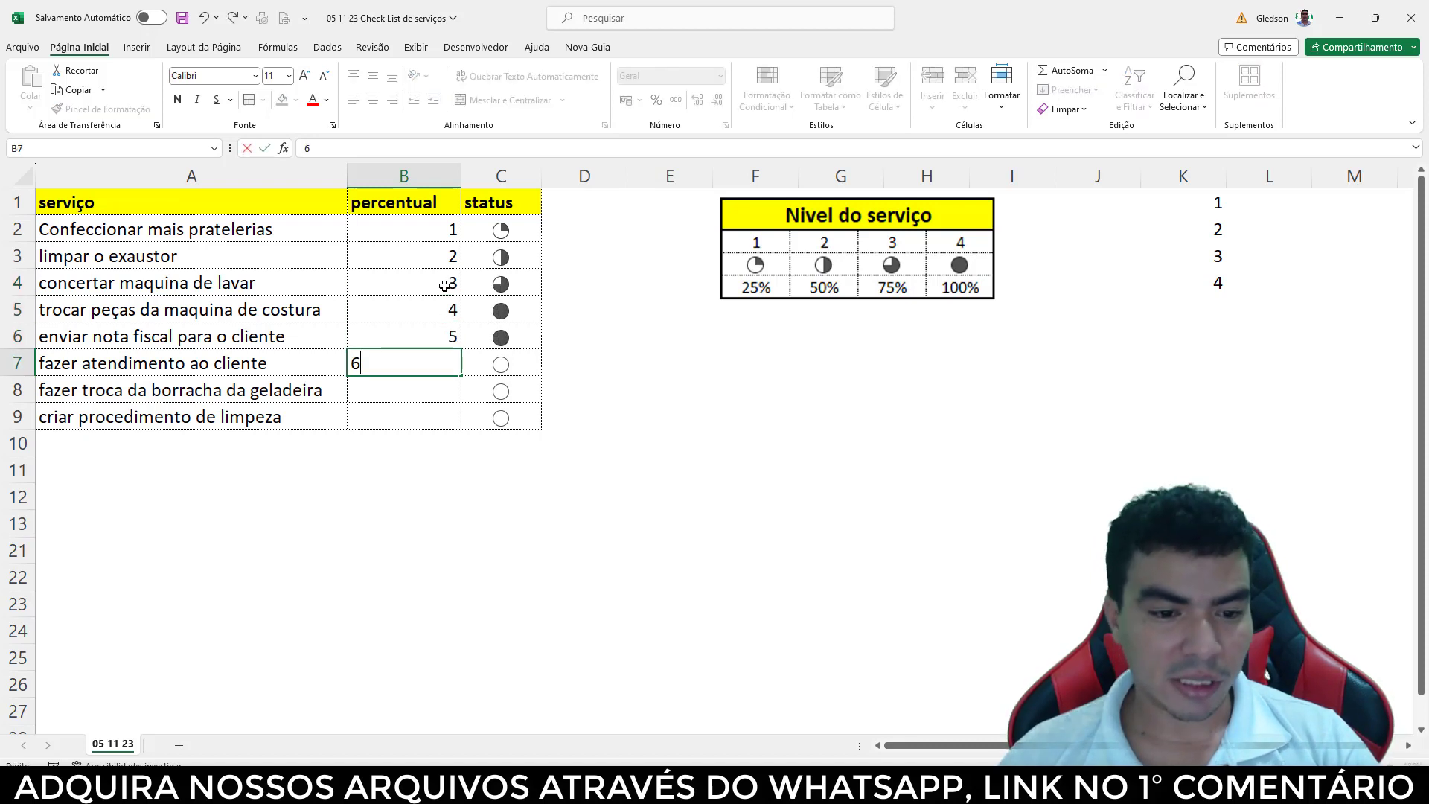
key(Return)
text(7)
key(Return)
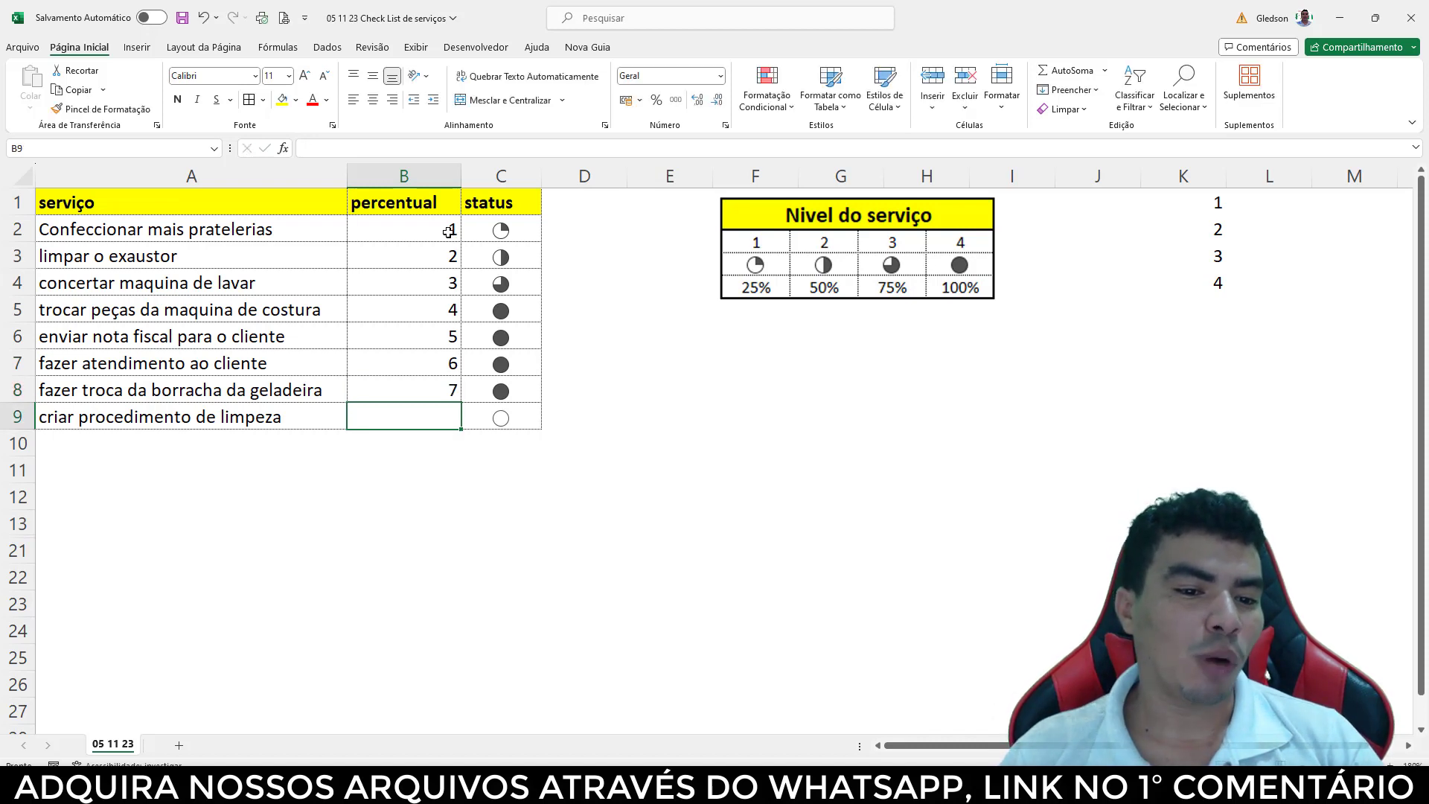
drag(448, 232, 458, 390)
key(Delete)
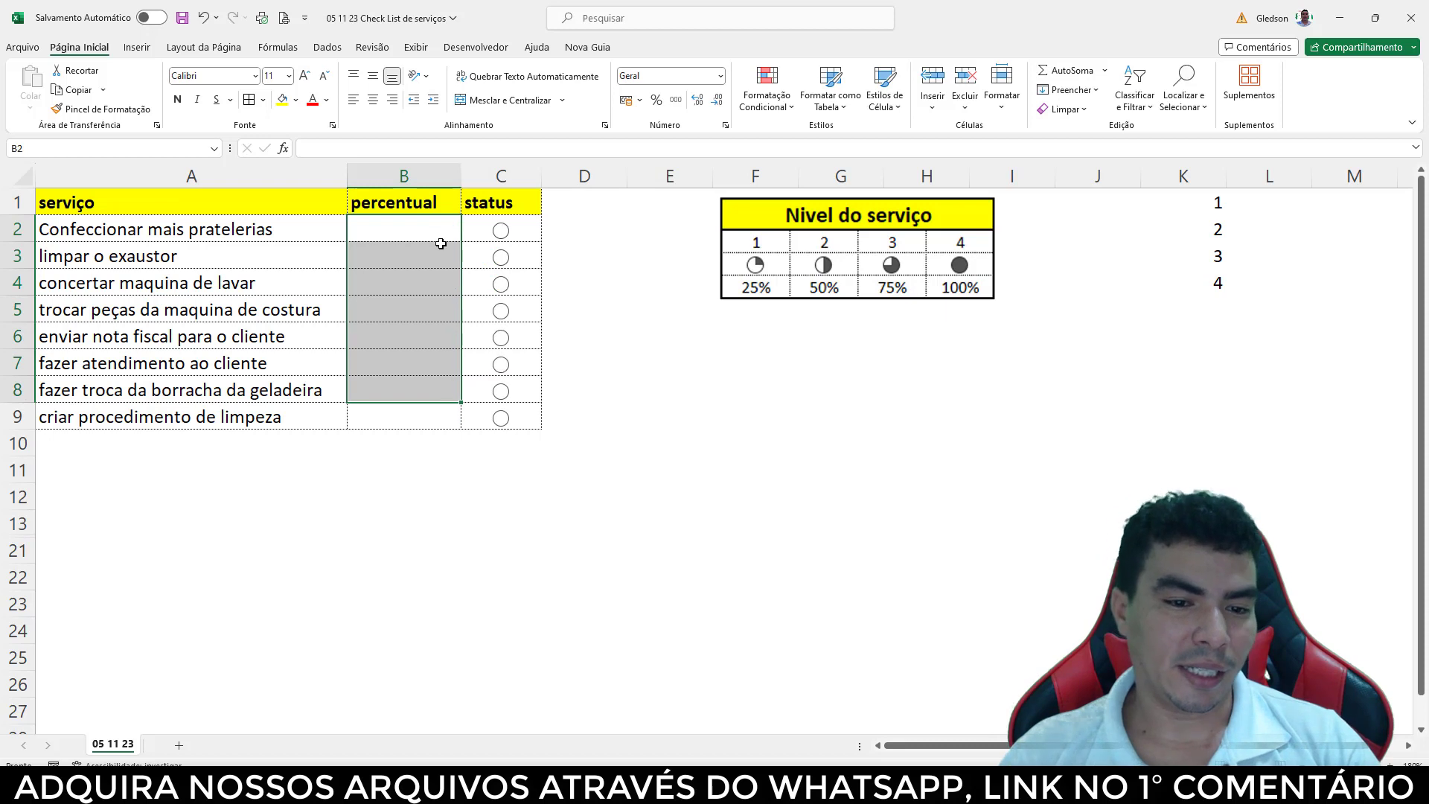
- Give B2:B9 Lista data validation with source =$K$1:$K$4
drag(431, 226, 431, 410)
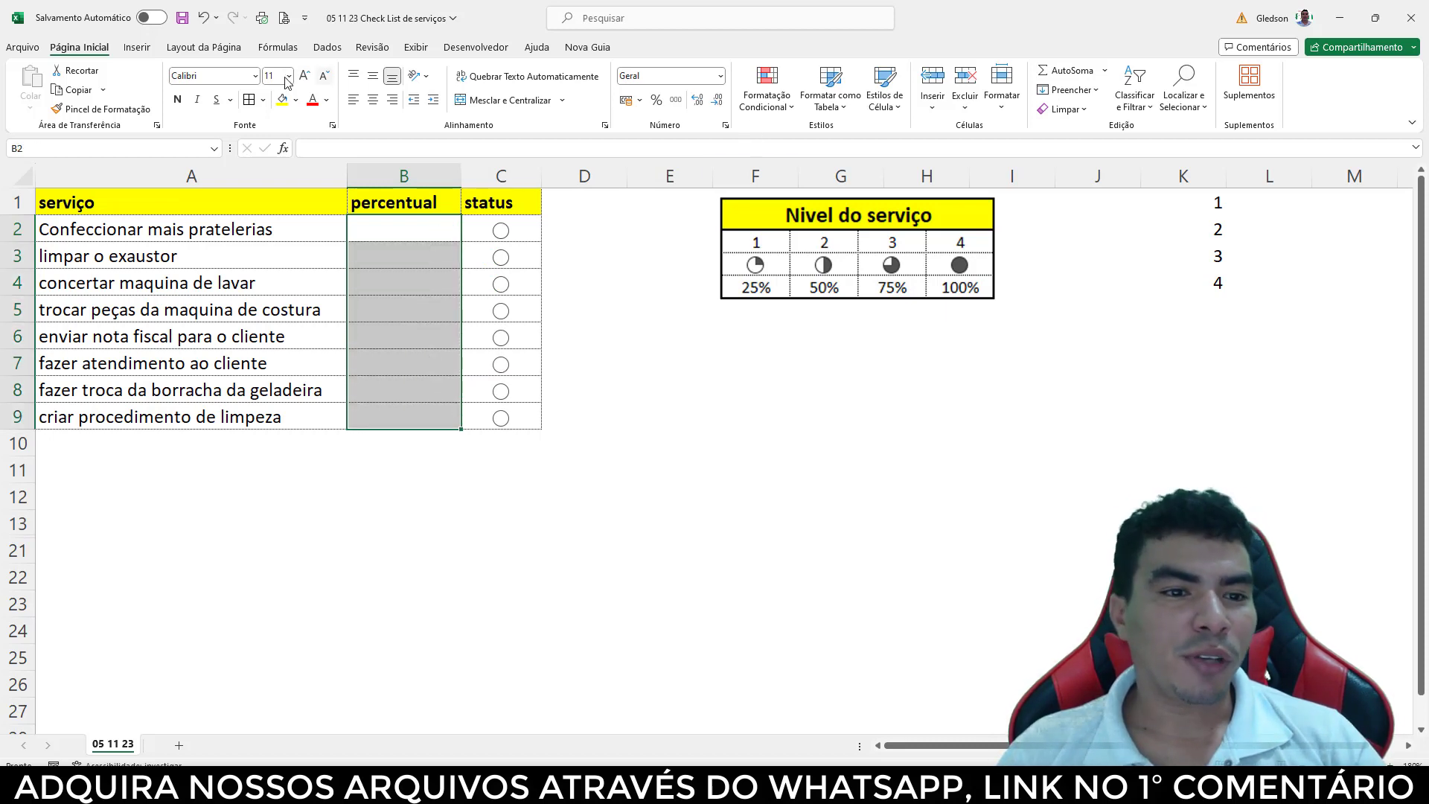
click(330, 49)
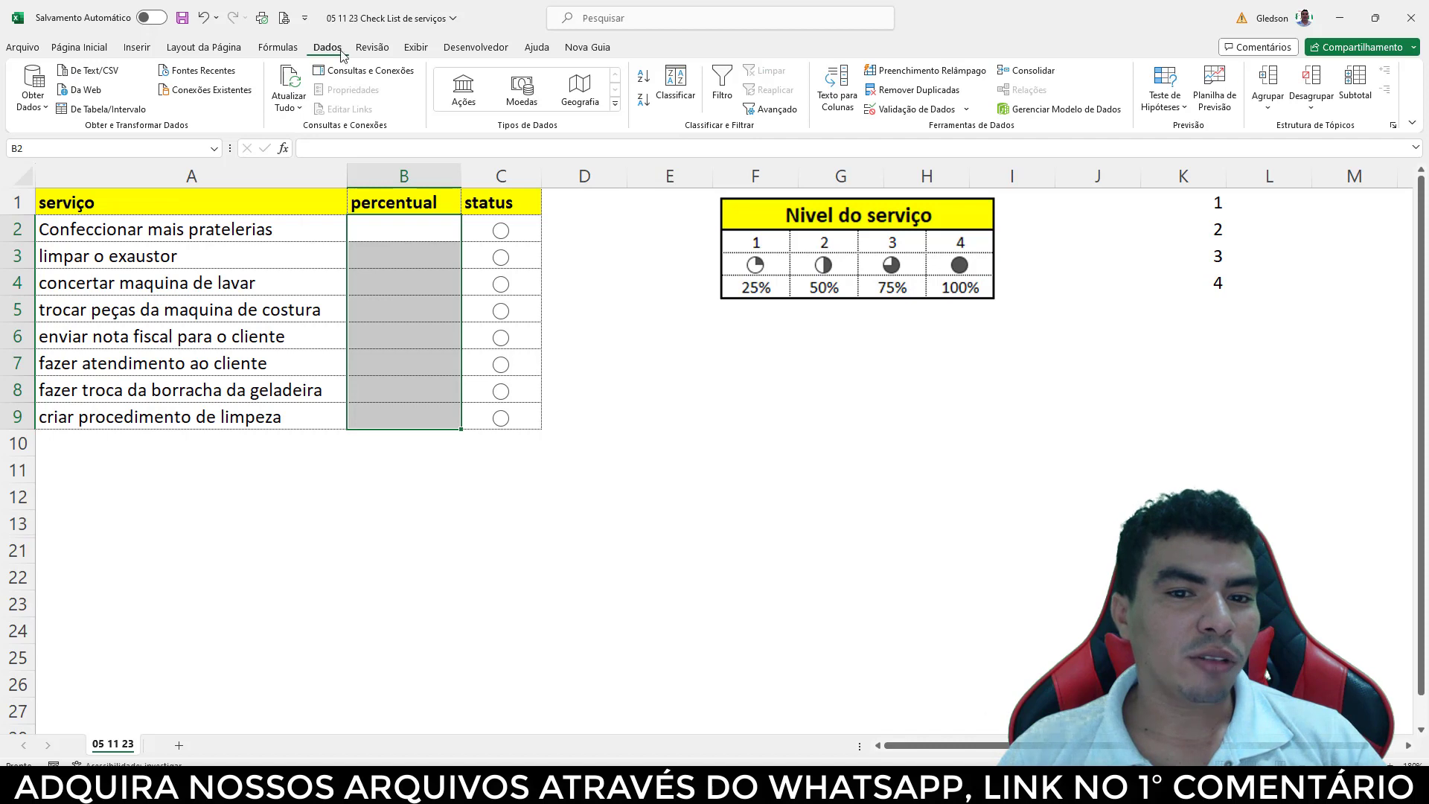
click(911, 111)
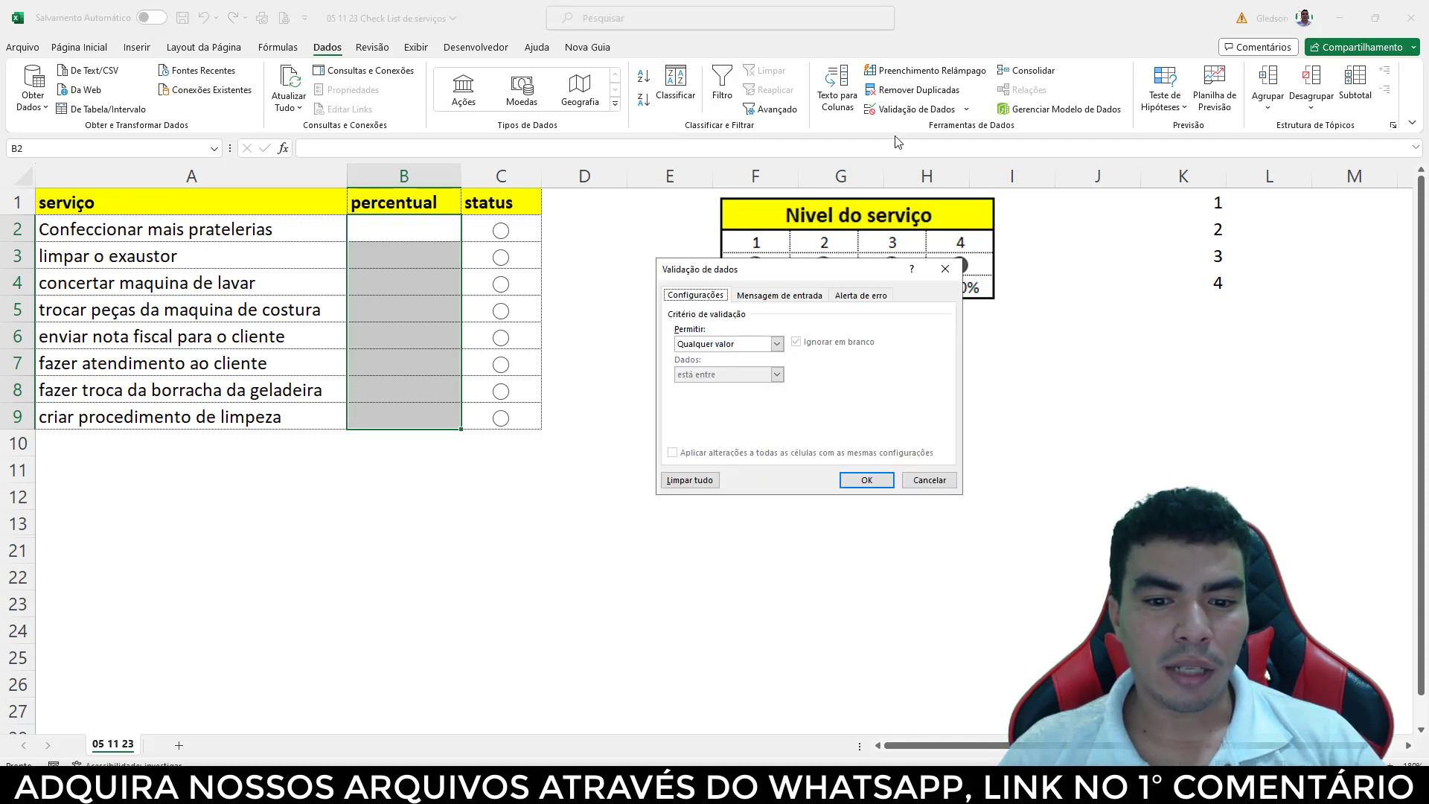
click(777, 344)
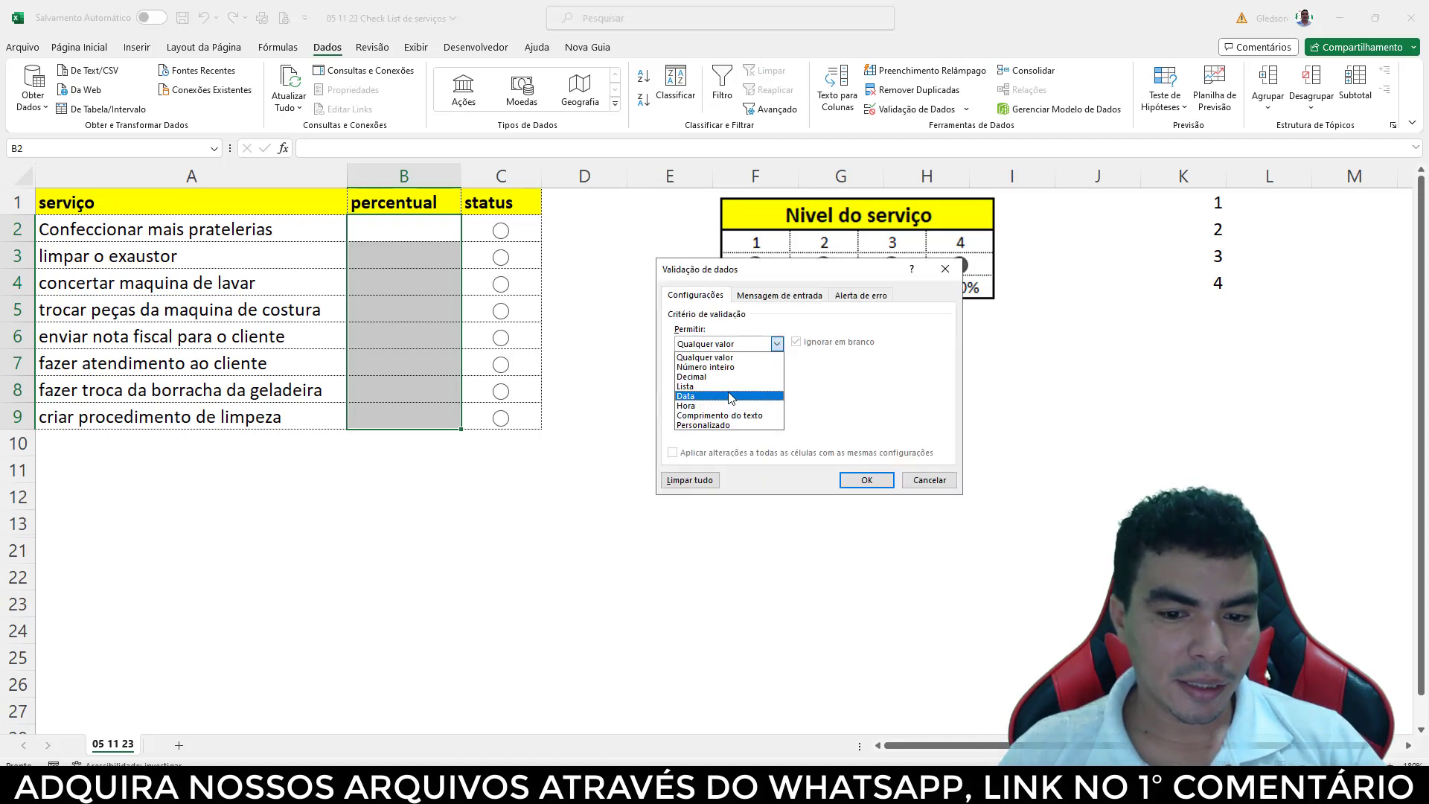
click(729, 396)
click(777, 344)
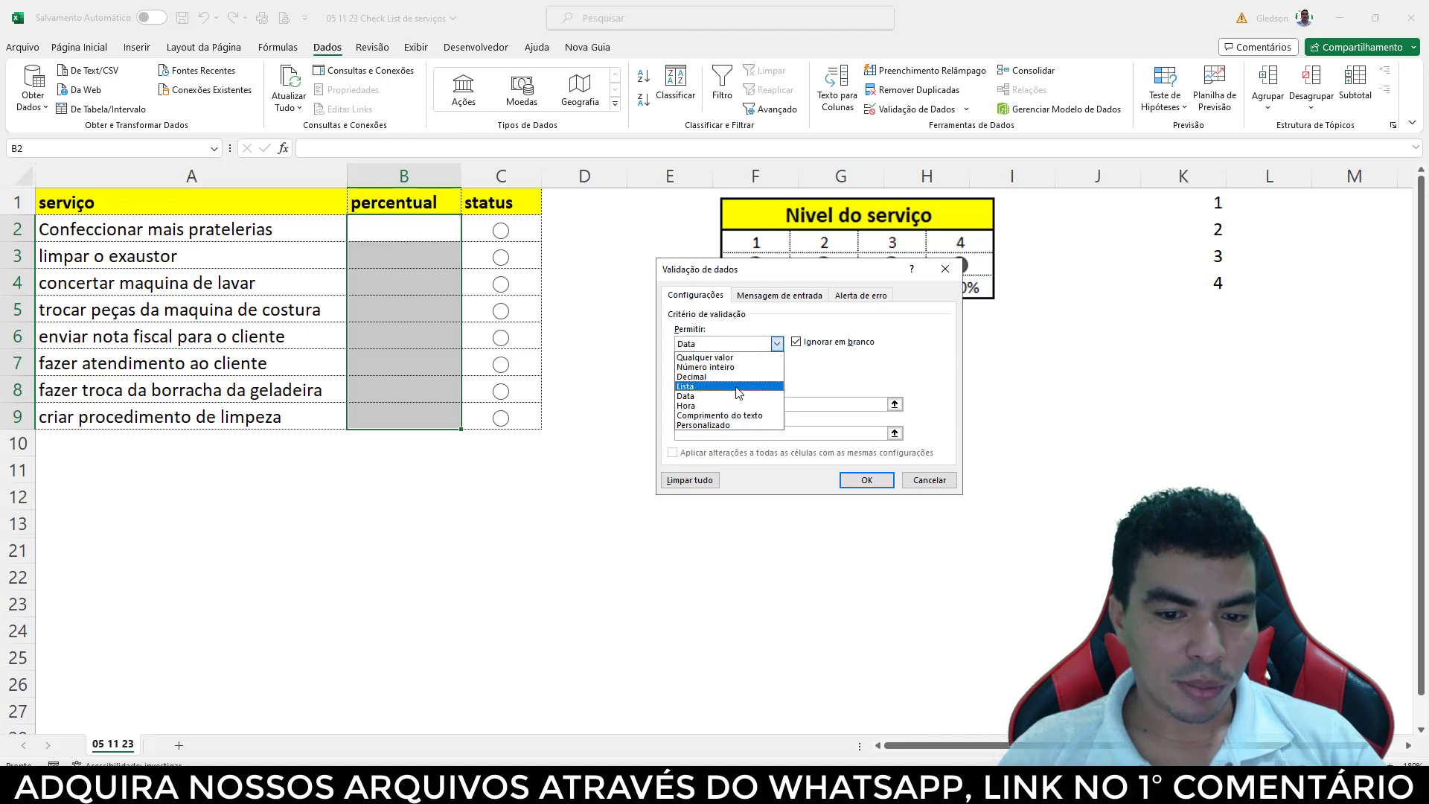
click(734, 393)
click(895, 405)
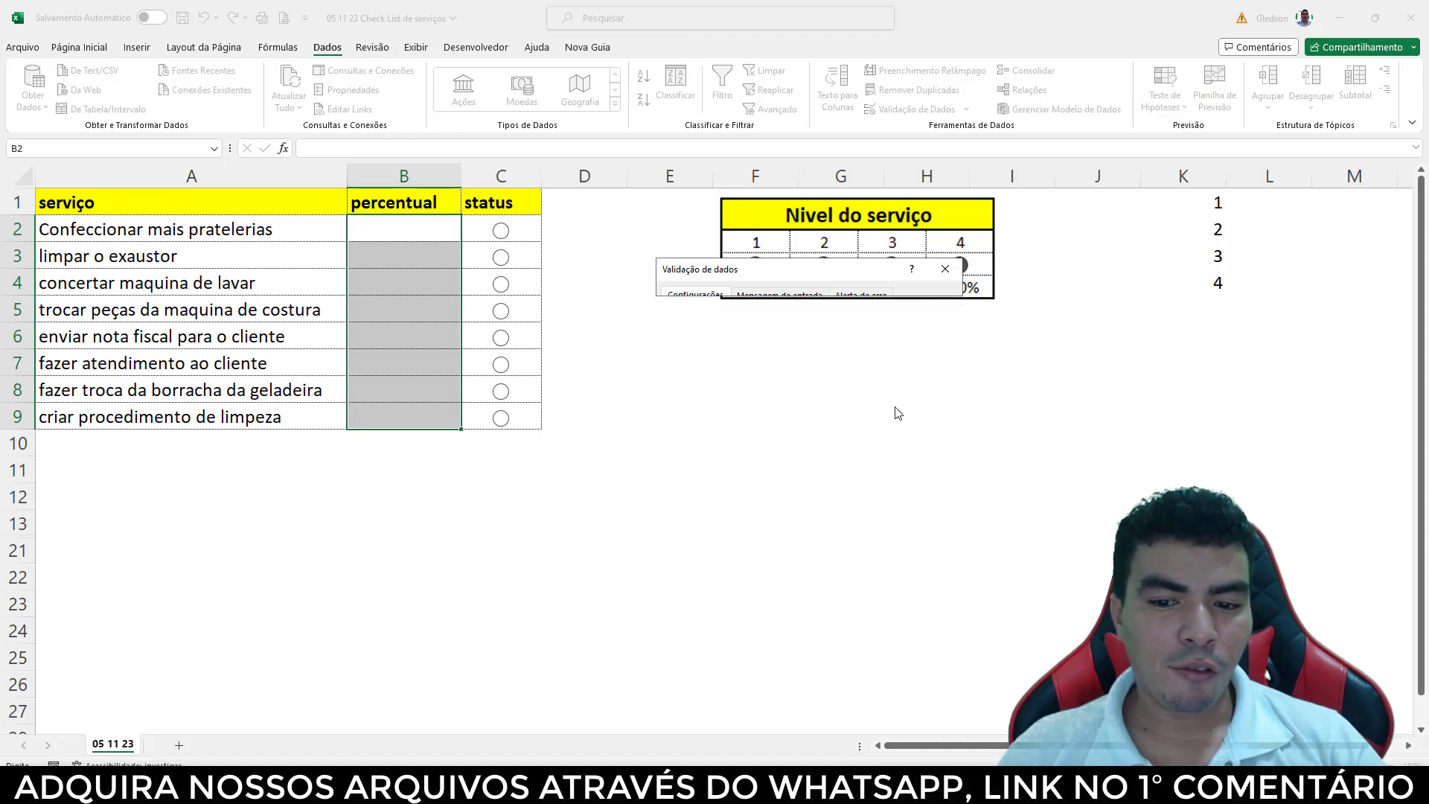
drag(1206, 215, 1213, 284)
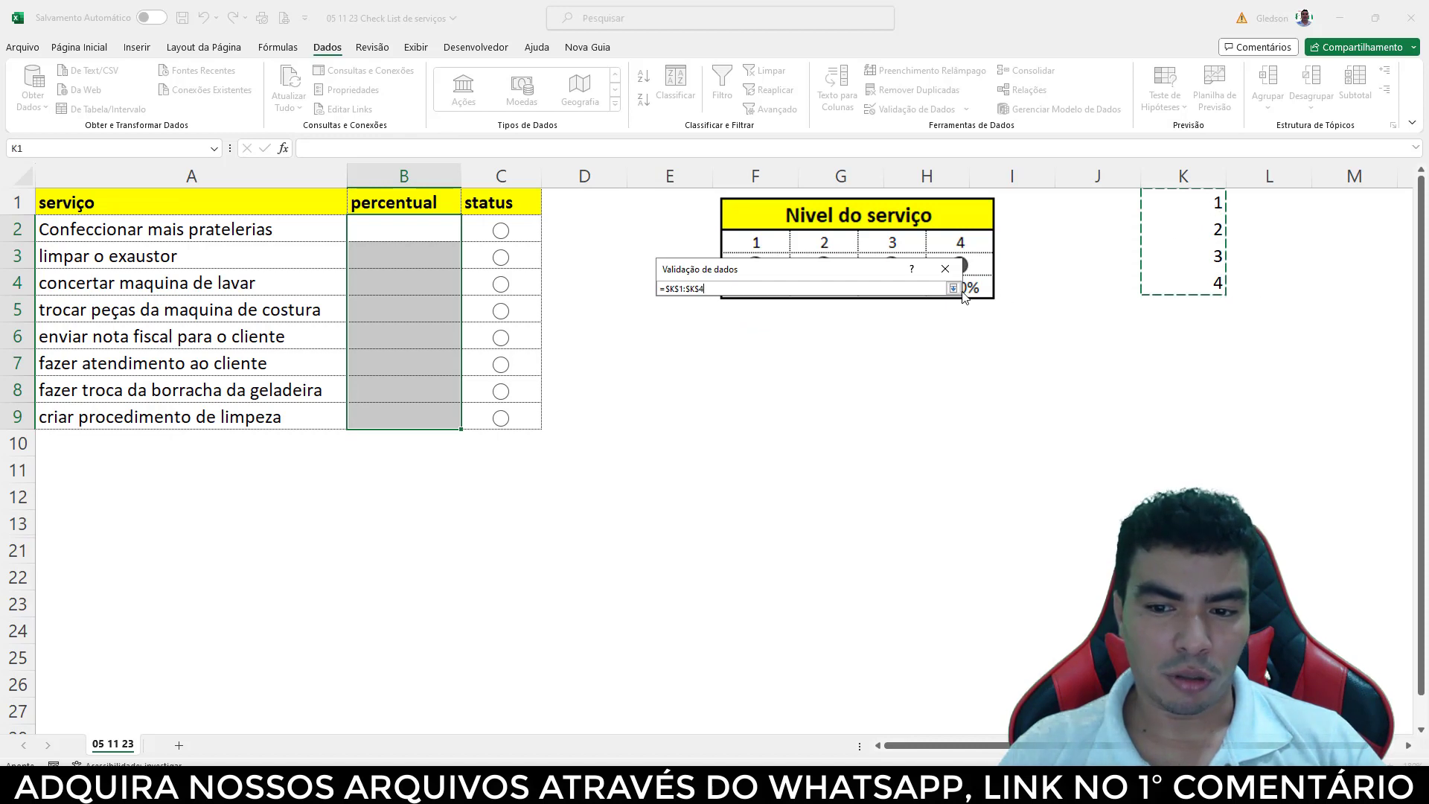
click(952, 289)
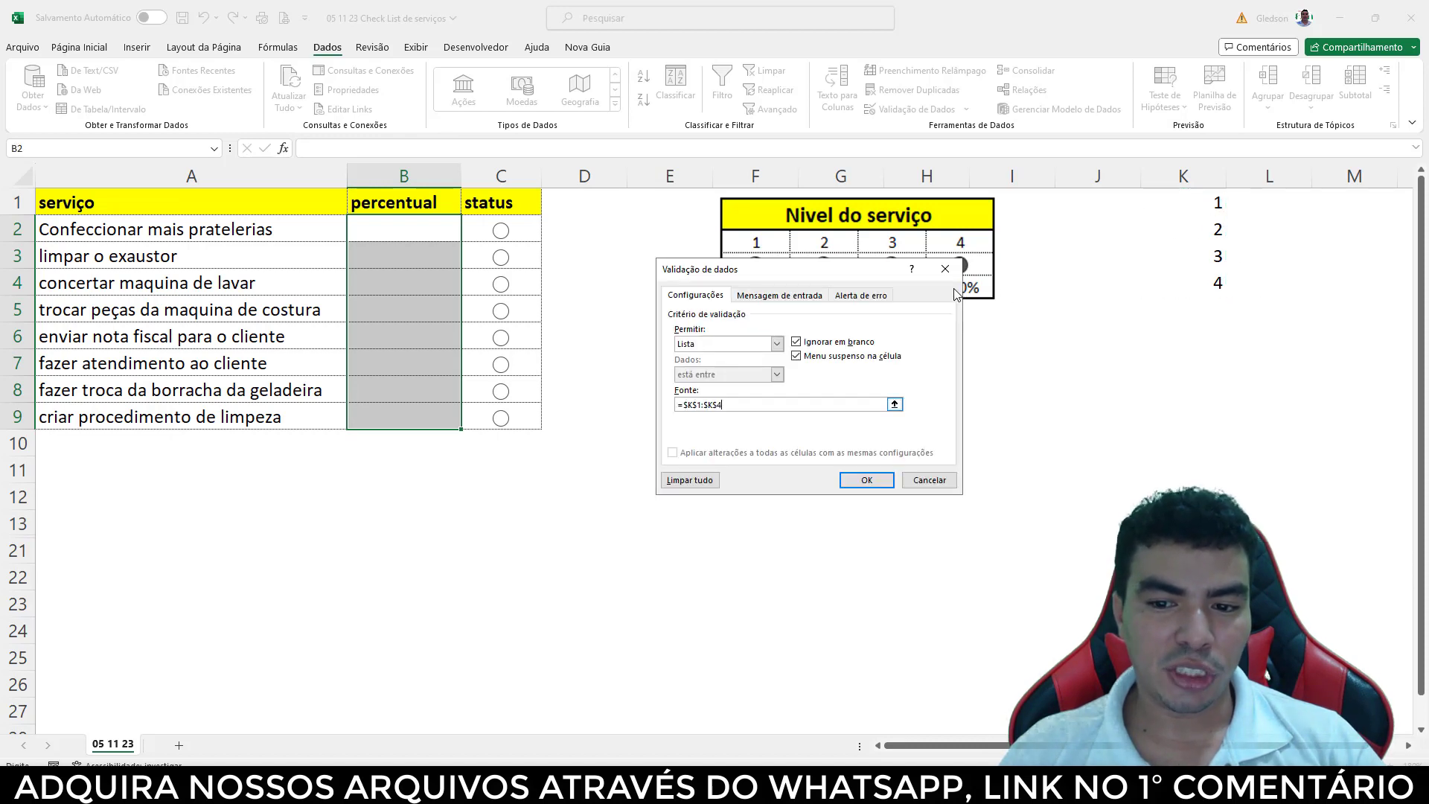
click(869, 480)
- Enter levels 1, 2 (from the dropdown) and 3 in B2 to B4
click(423, 235)
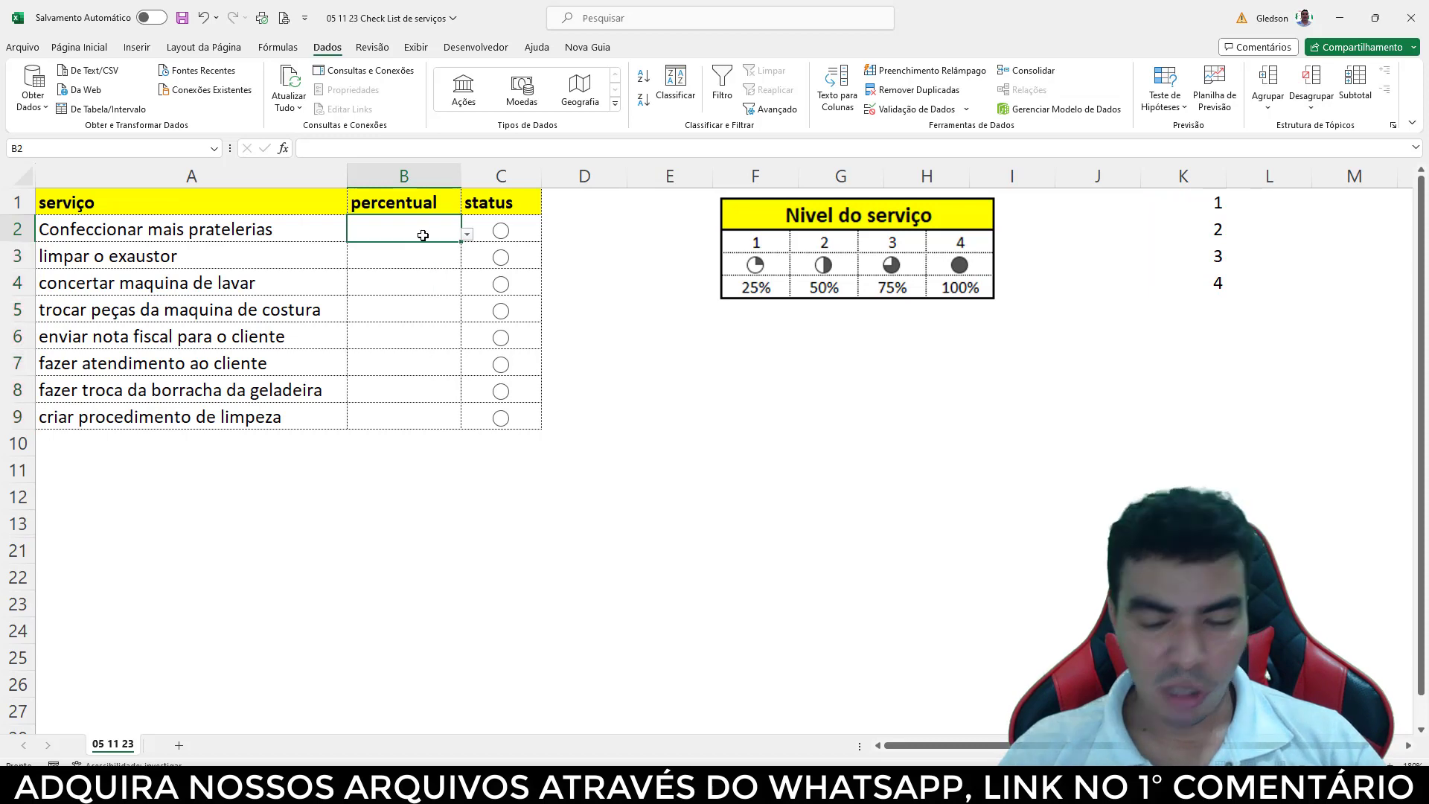
text(1)
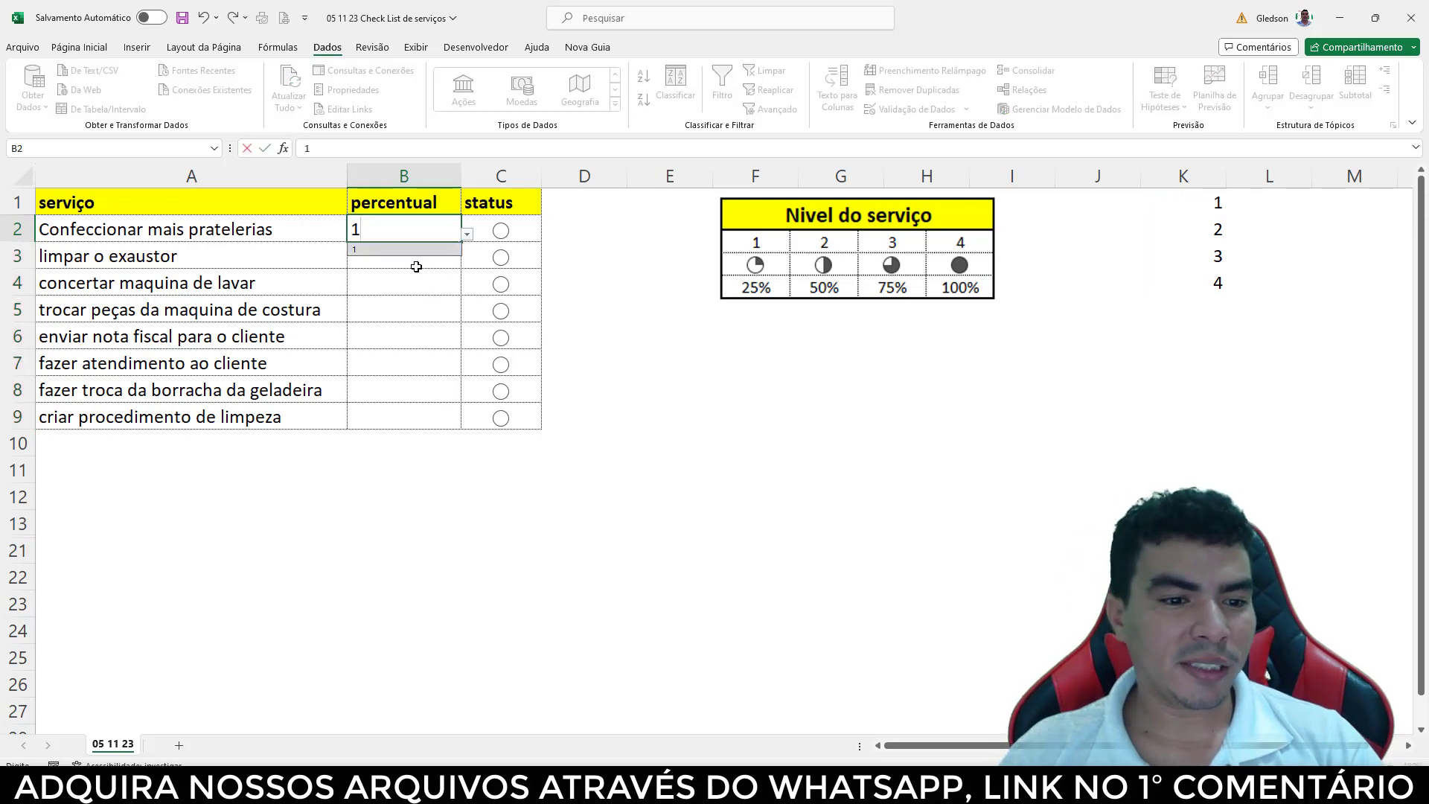
key(Return)
click(467, 261)
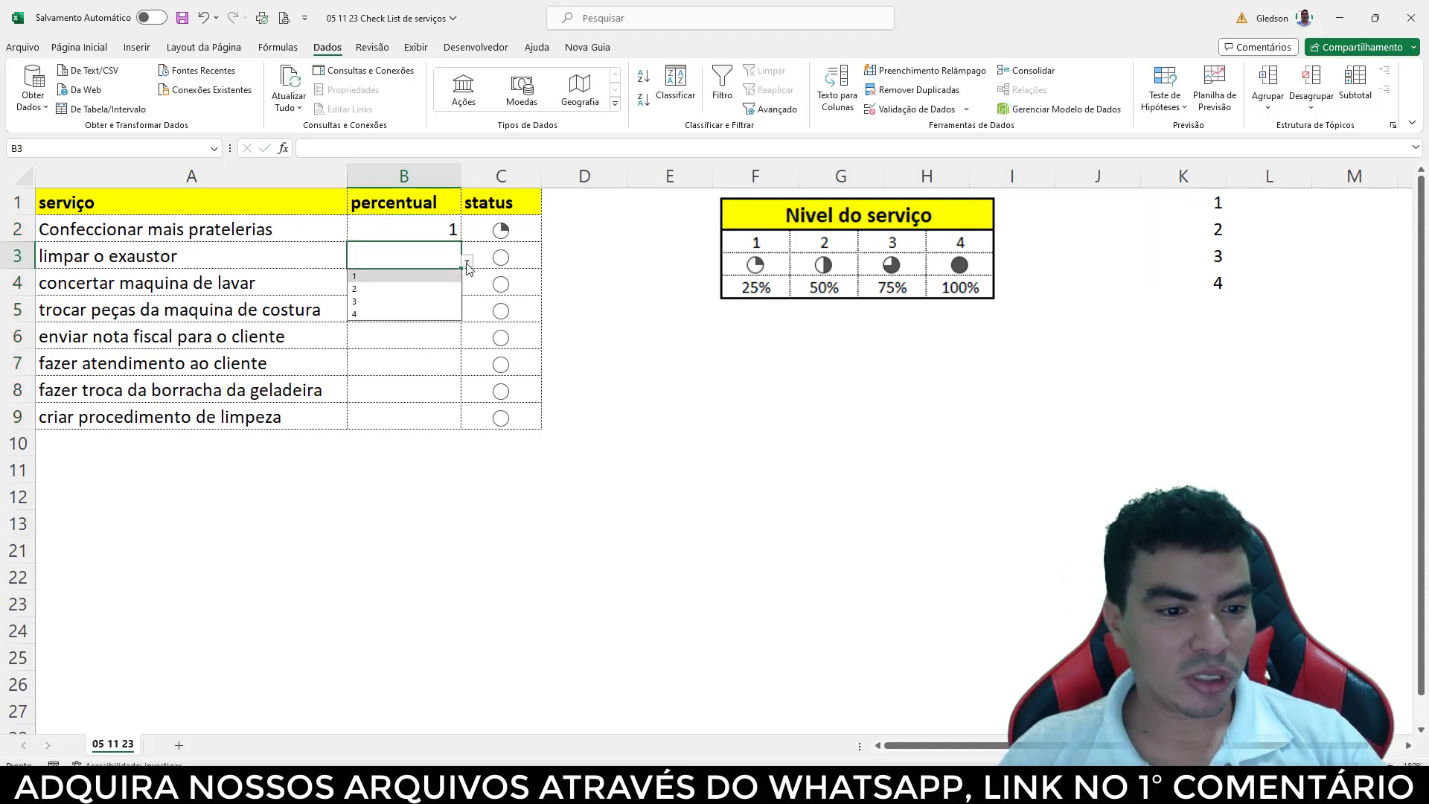
click(433, 286)
click(433, 286)
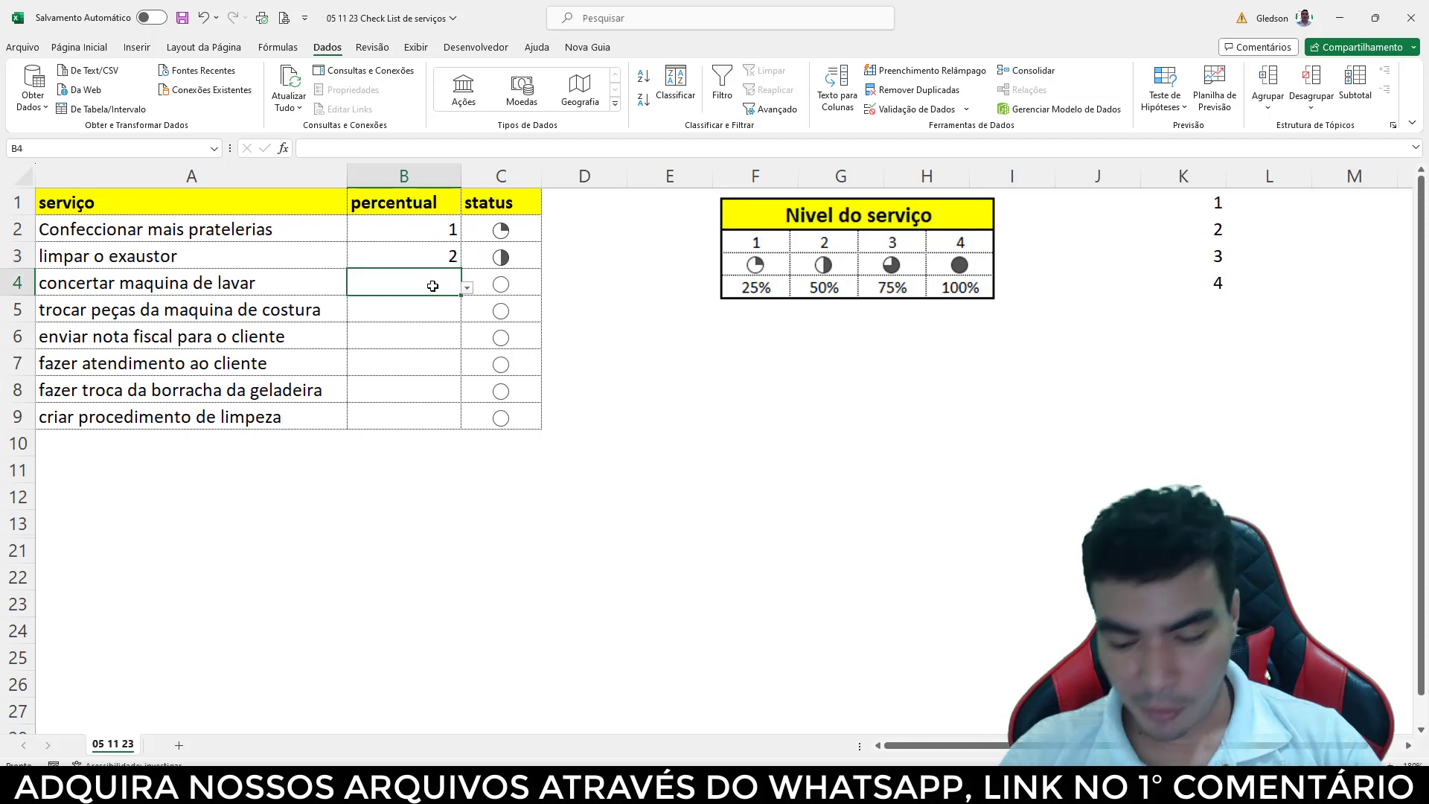
text(3)
click(432, 323)
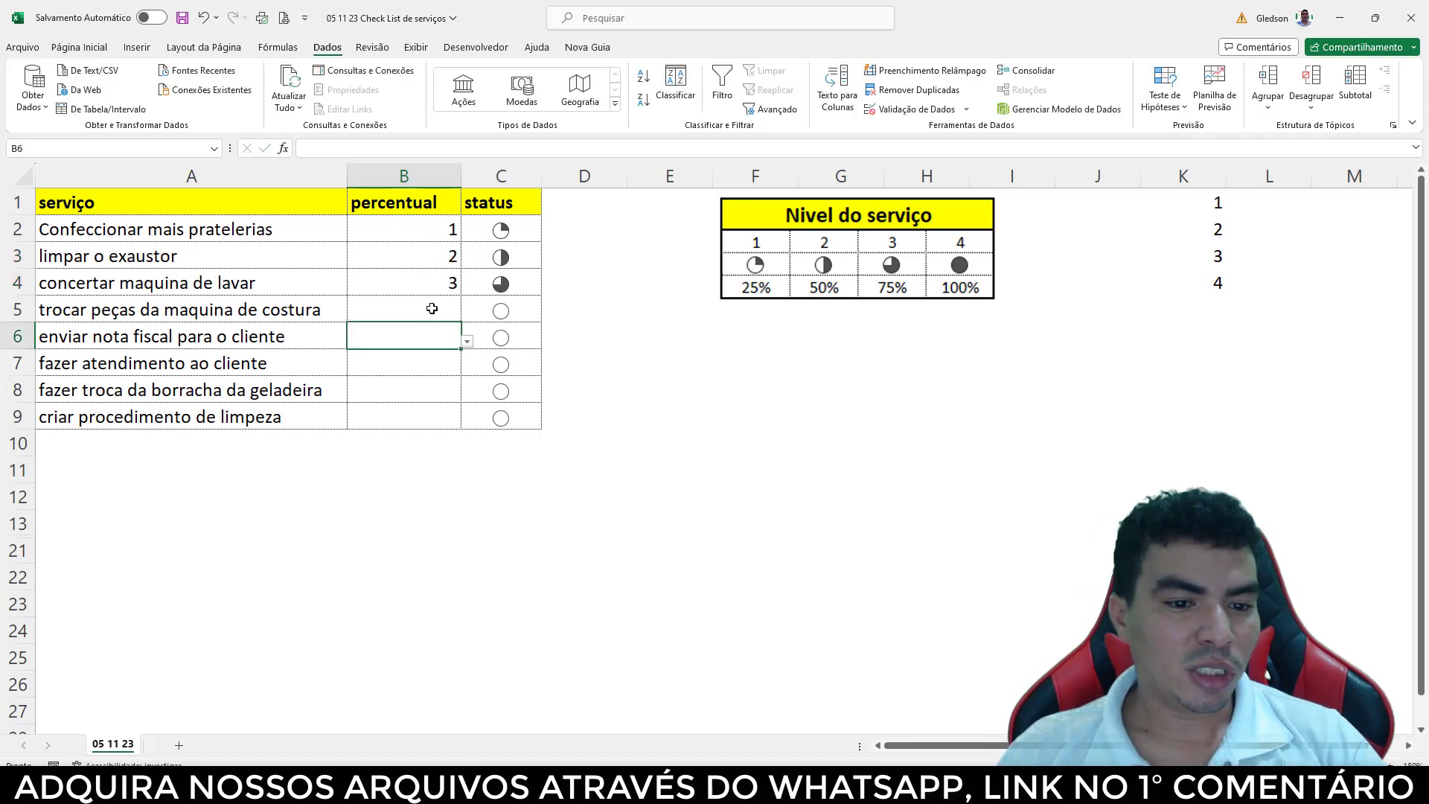
- Try 5 in B5, retry after the validation error, and enter 4
click(432, 310)
text(5)
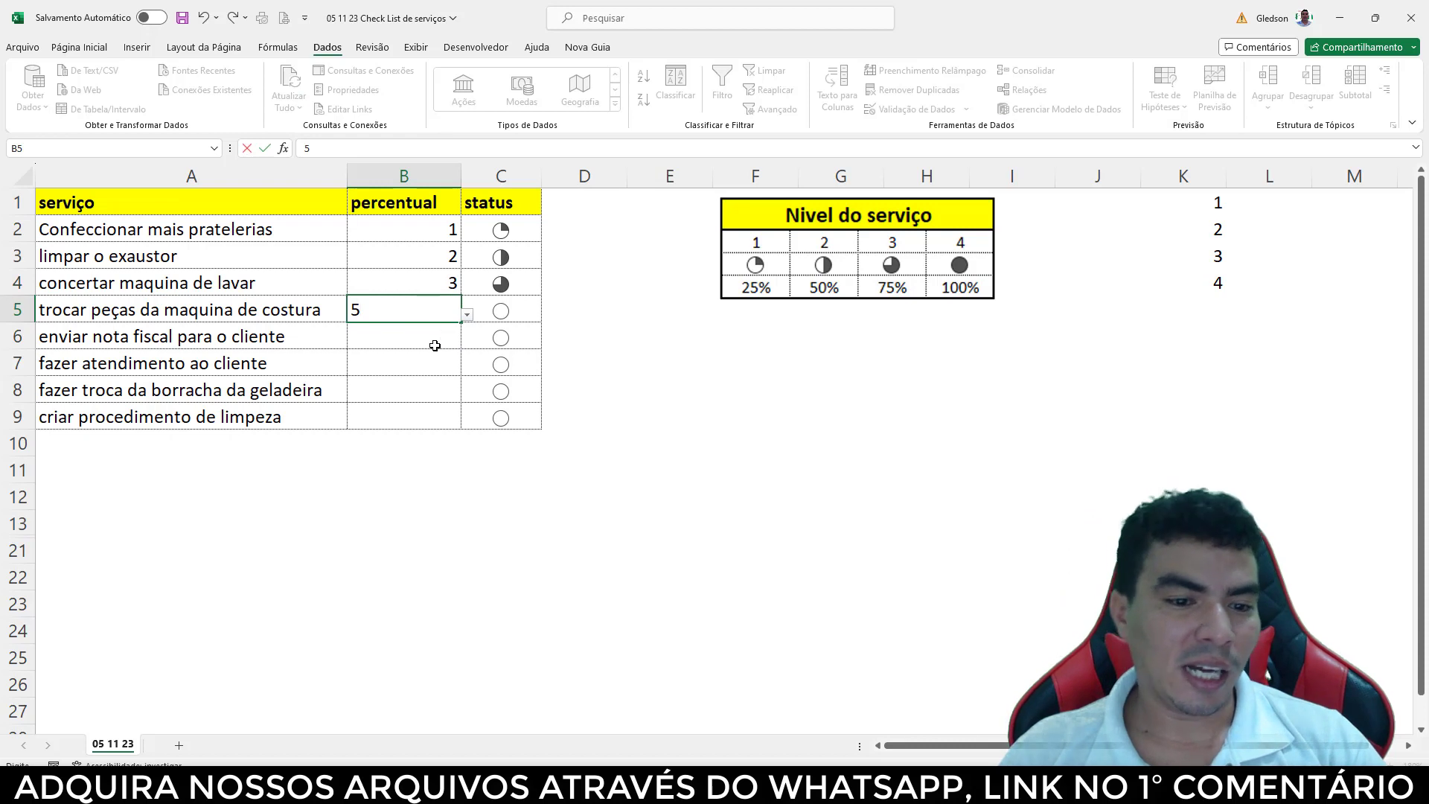
click(433, 341)
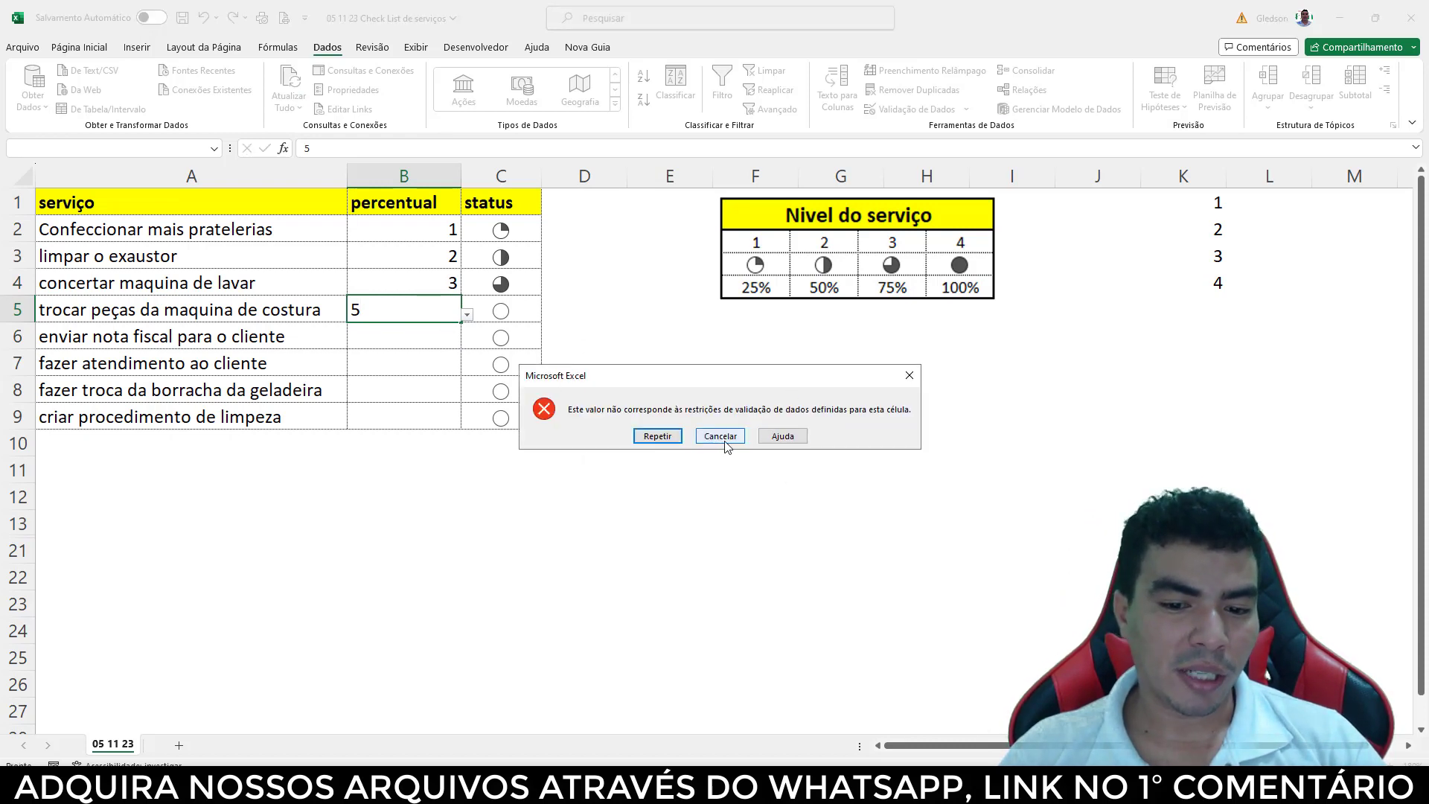
click(657, 436)
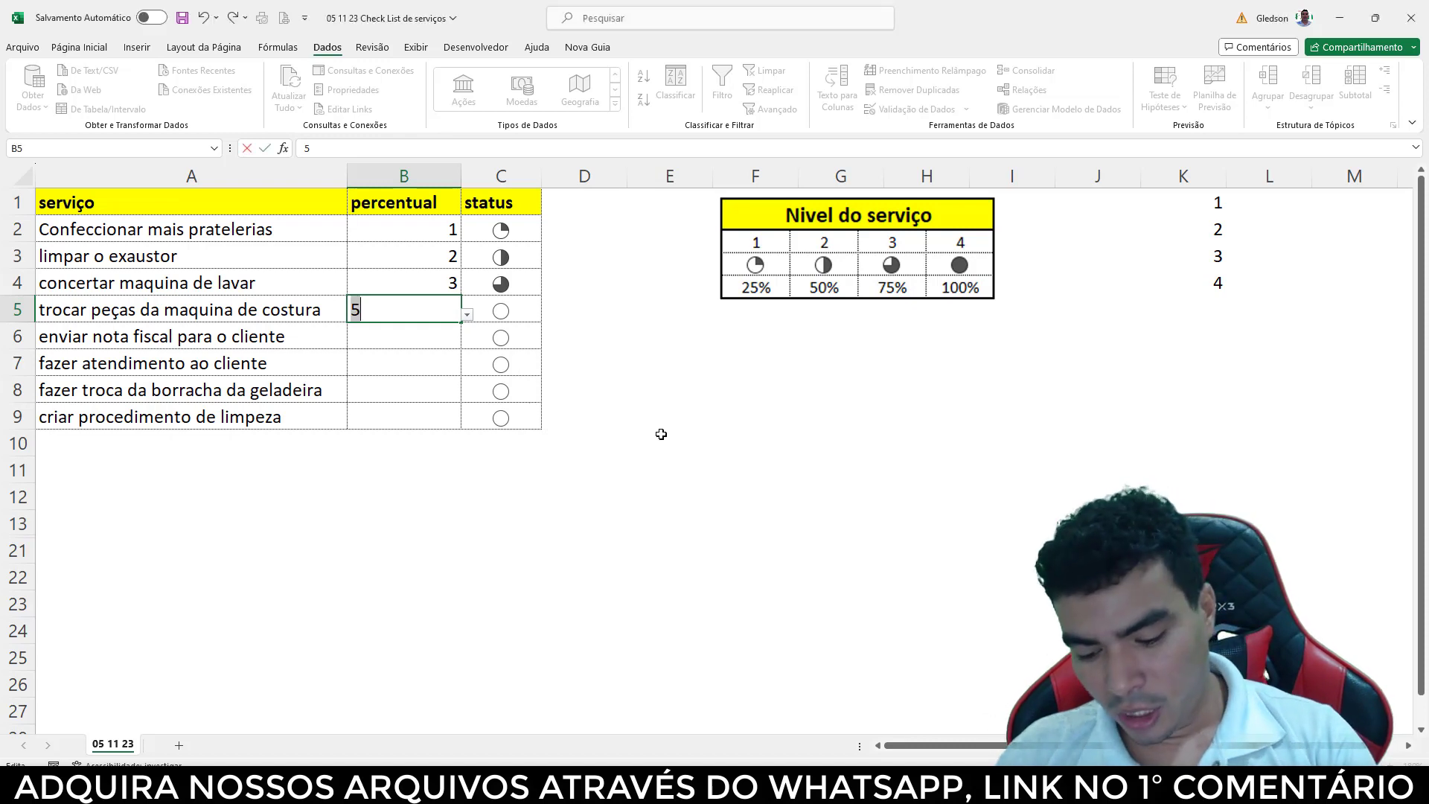
text(4)
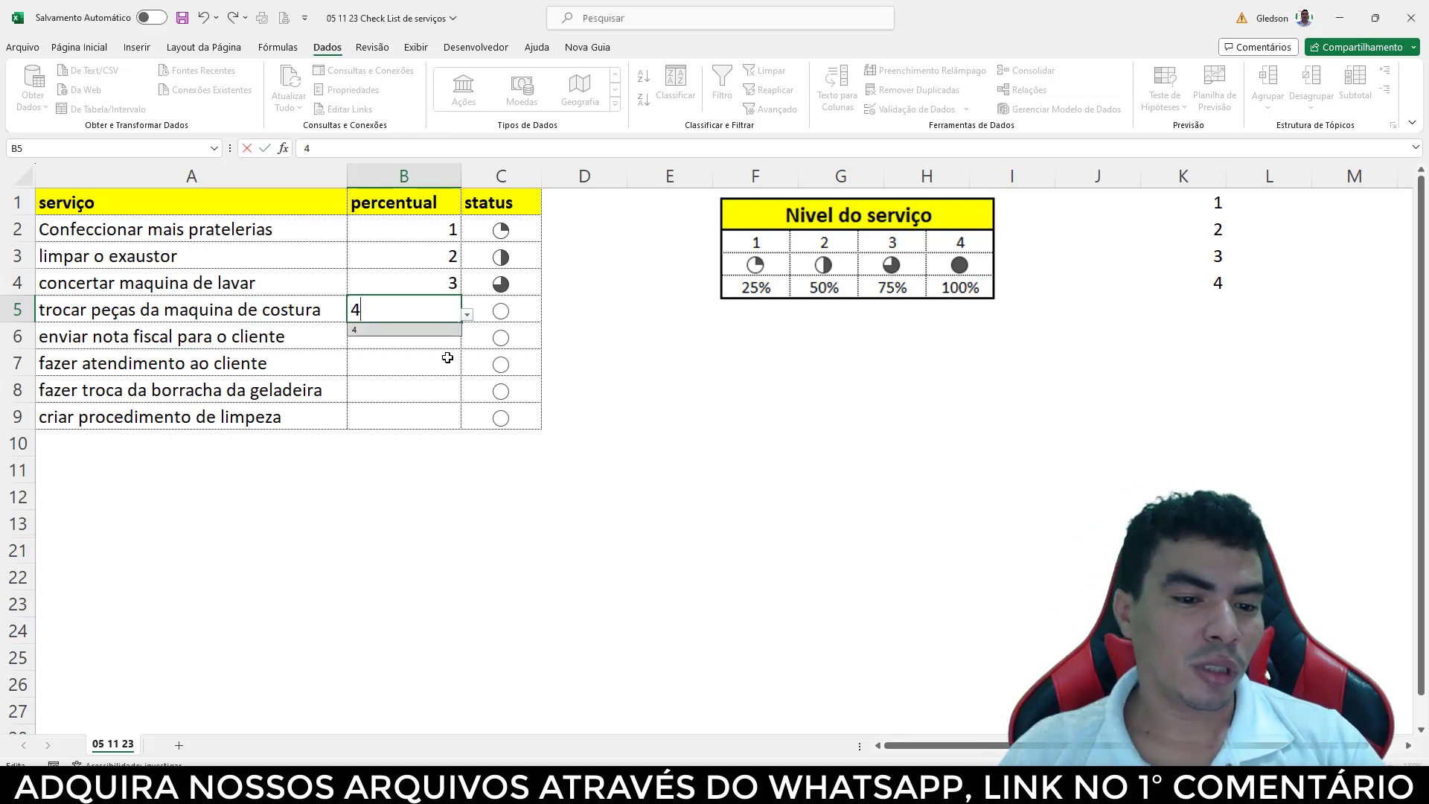
click(445, 335)
- Attempt 5 in B6 twice and cancel each validation error
text(5)
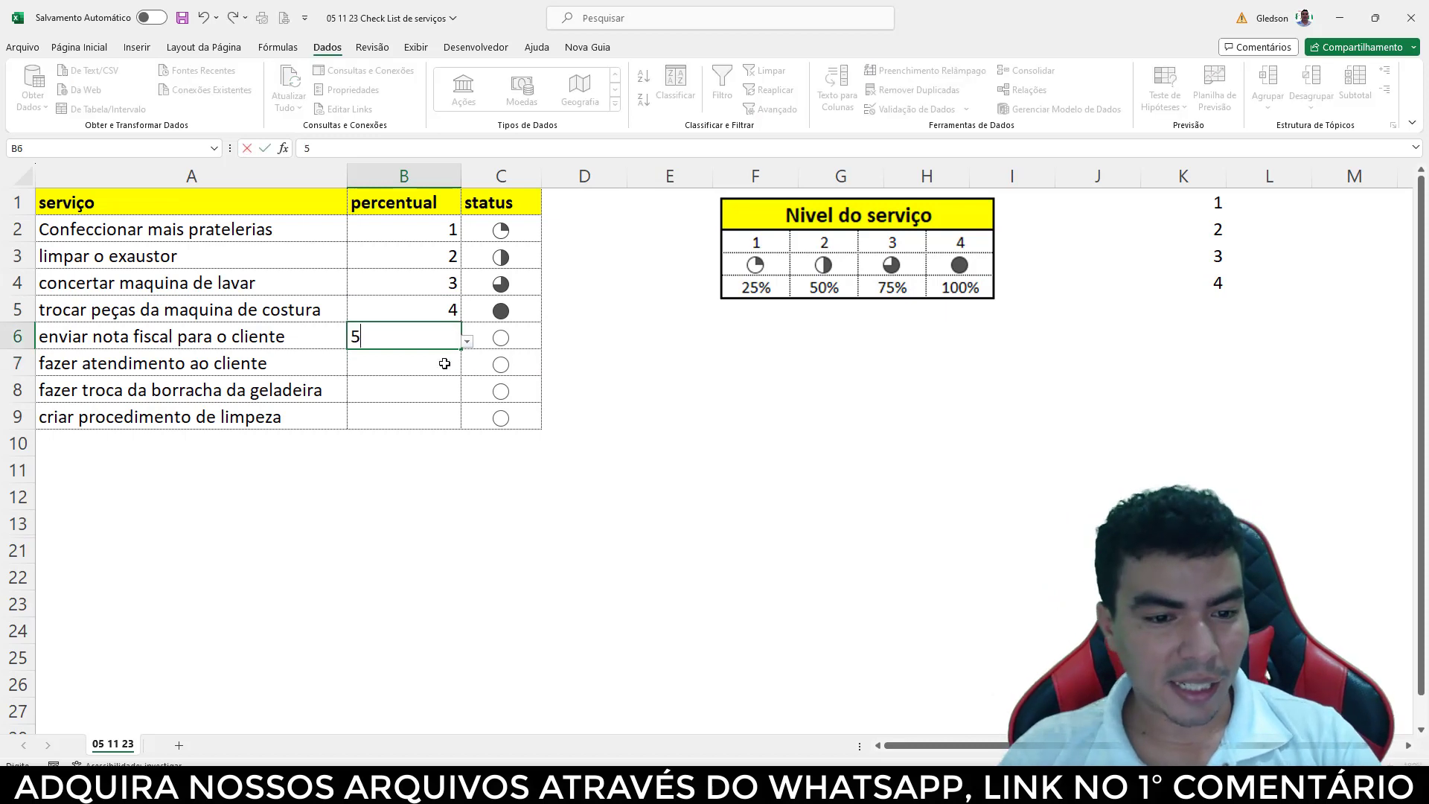
key(Return)
click(719, 438)
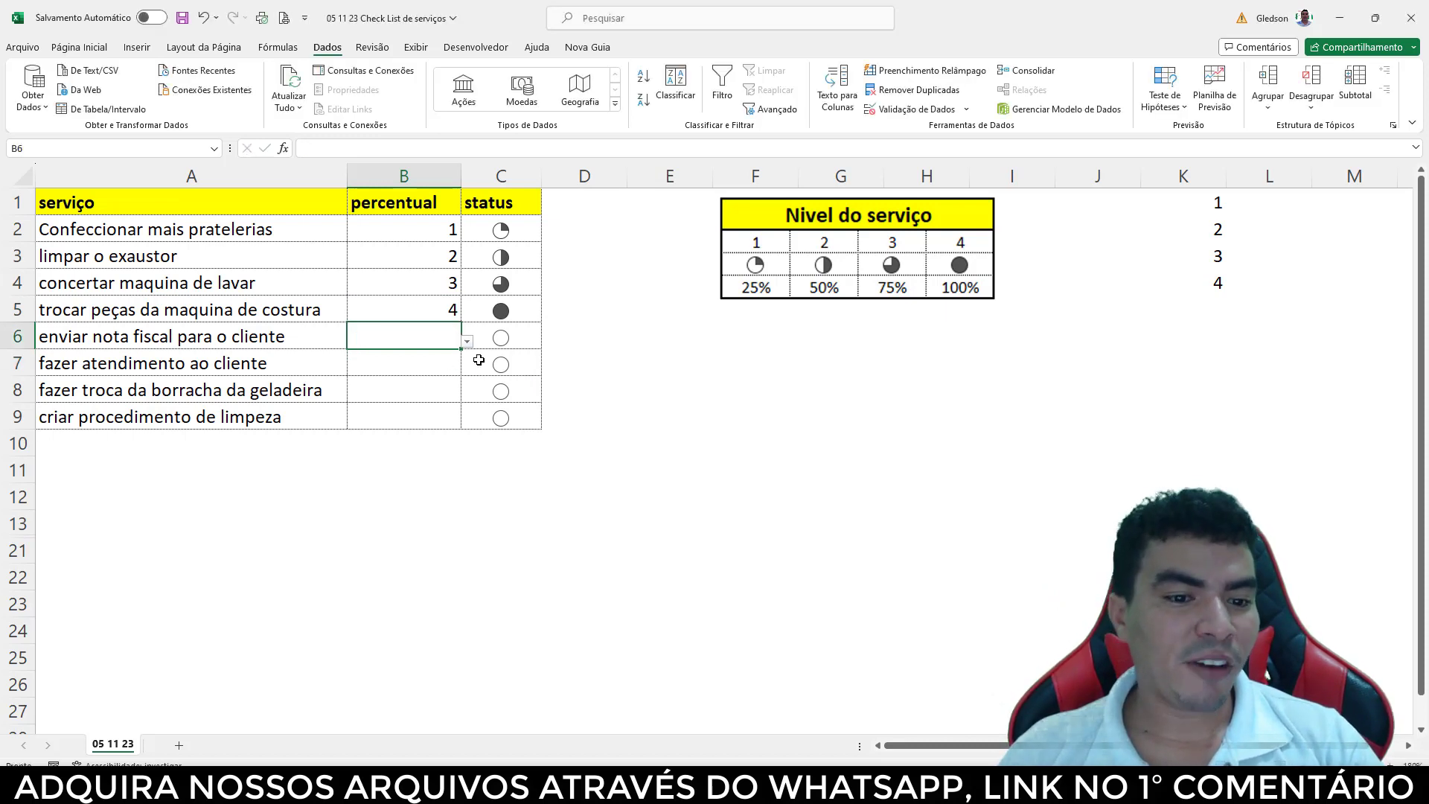
text(5)
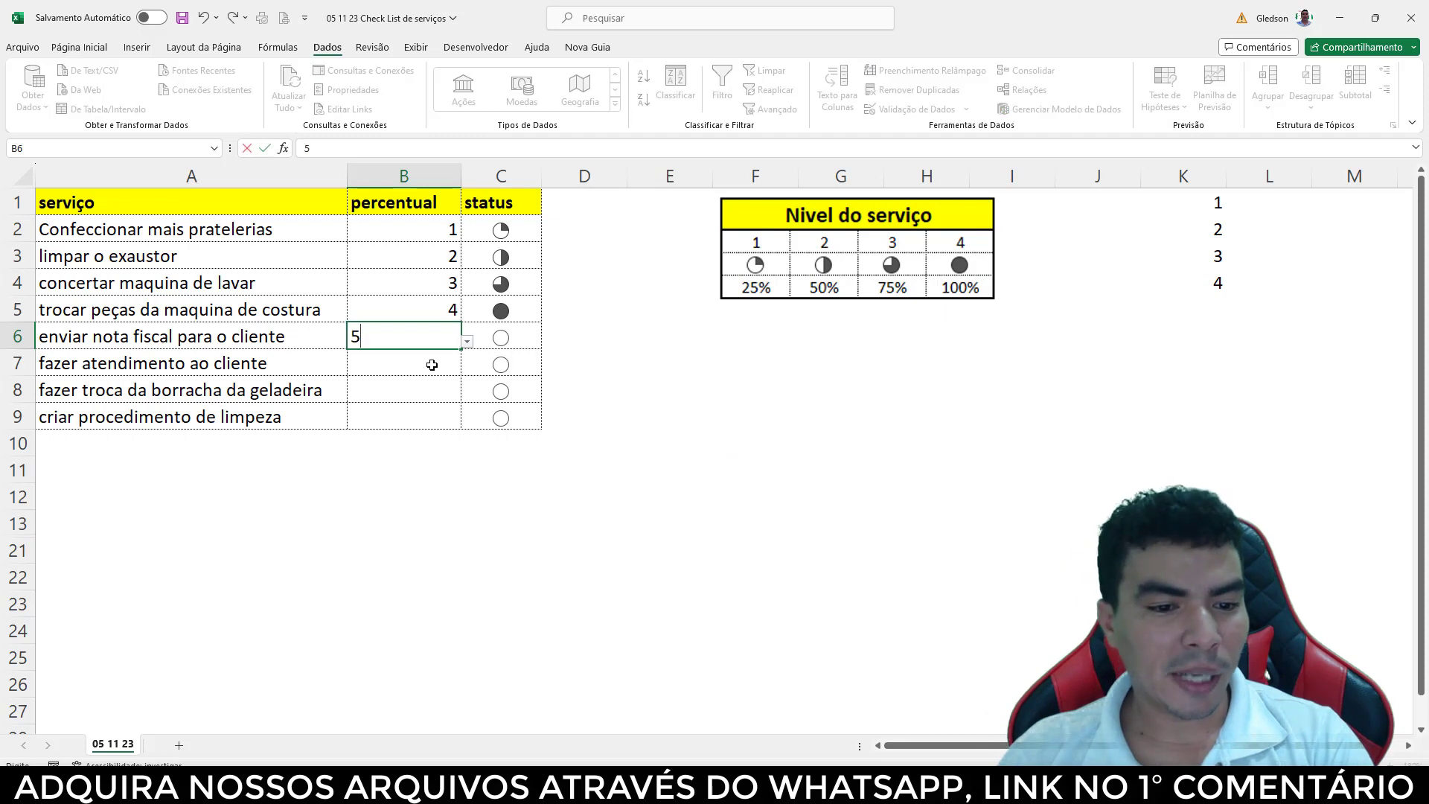
key(Return)
click(720, 436)
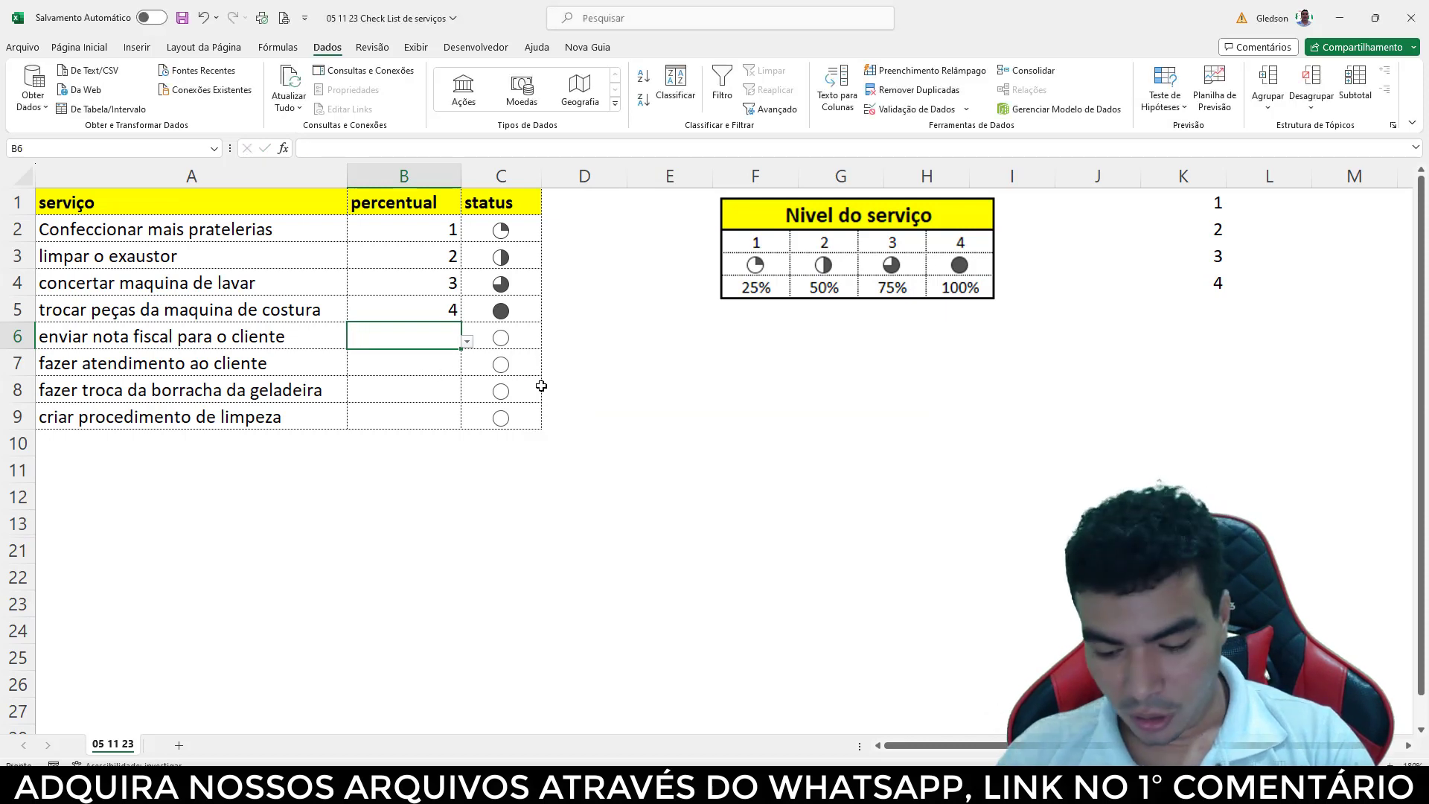